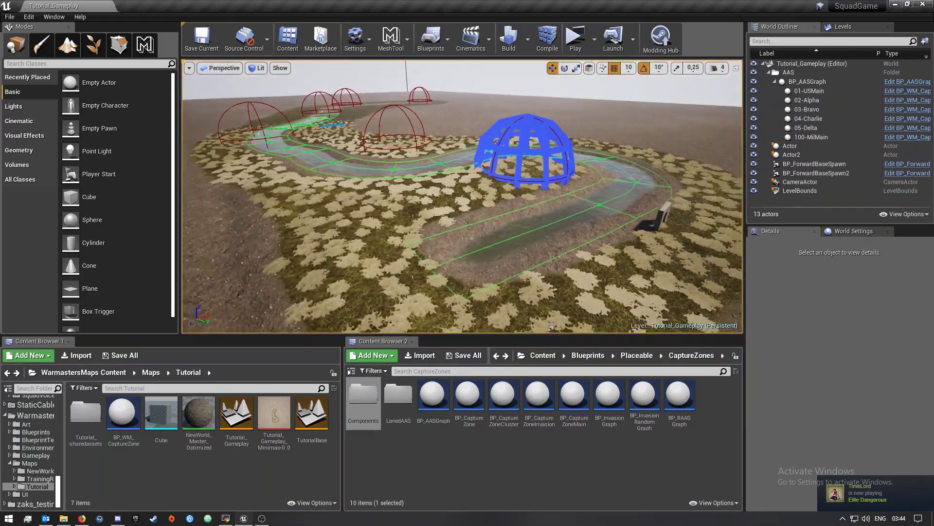
key("s")
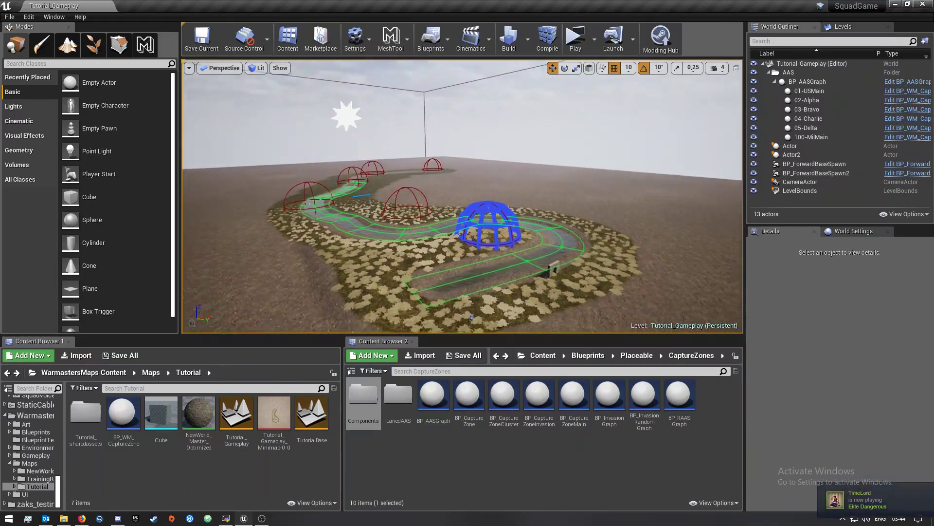
key("w")
key("s")
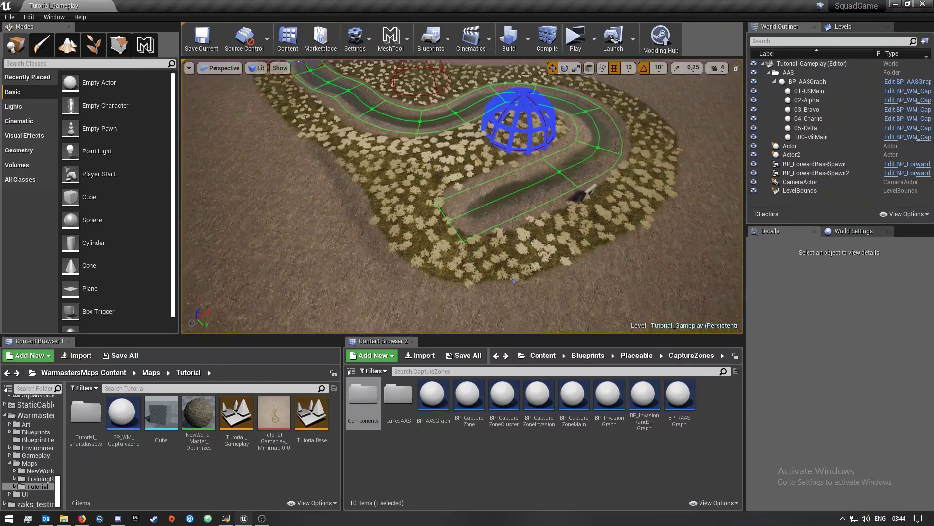
key("s")
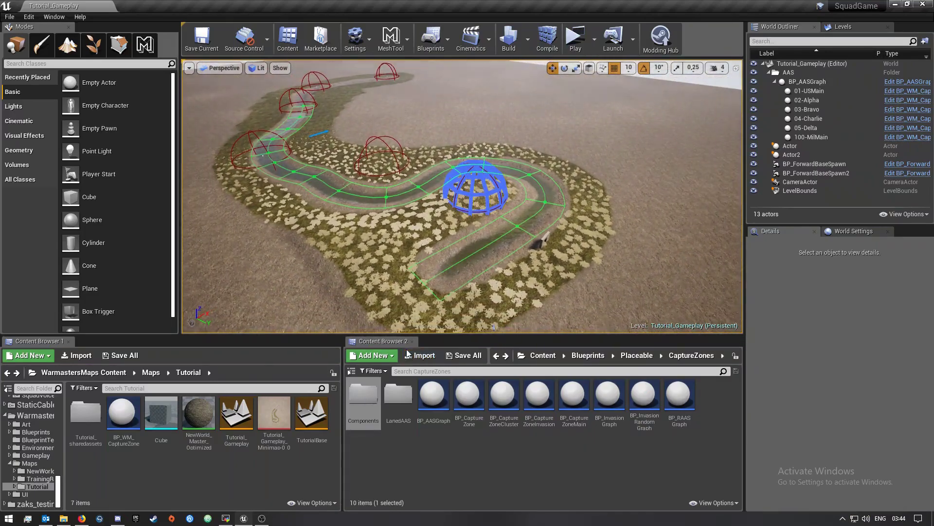
Step: Browse from the root Content folder through Blueprints and Placeable to the CaptureZones folder
left_click(548, 356)
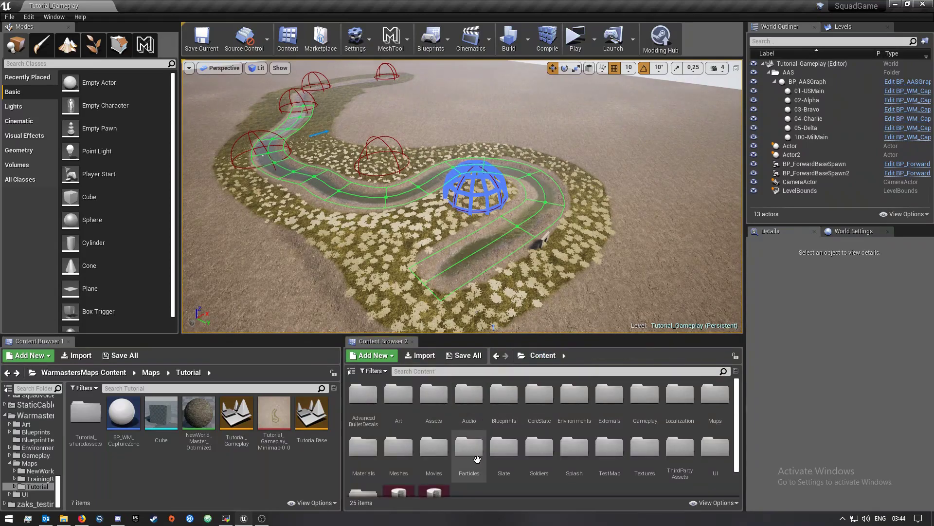
double_click(513, 408)
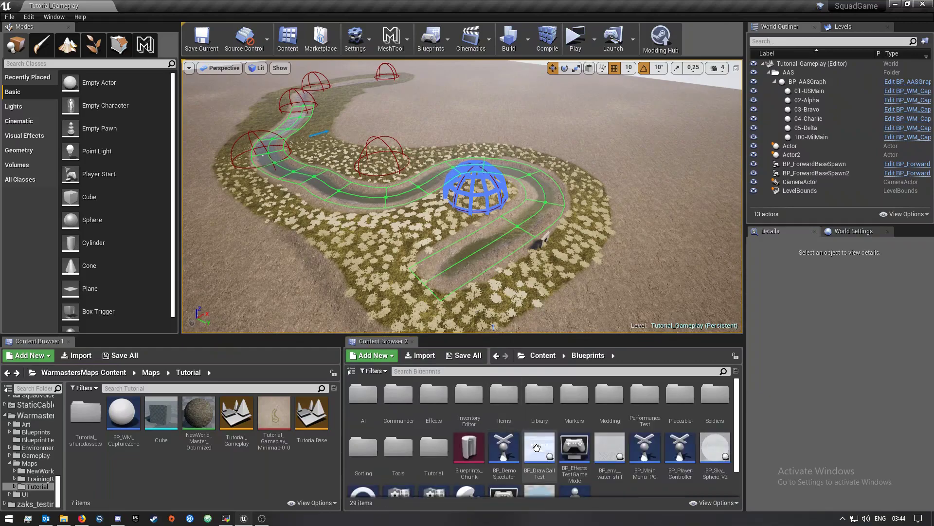
double_click(681, 397)
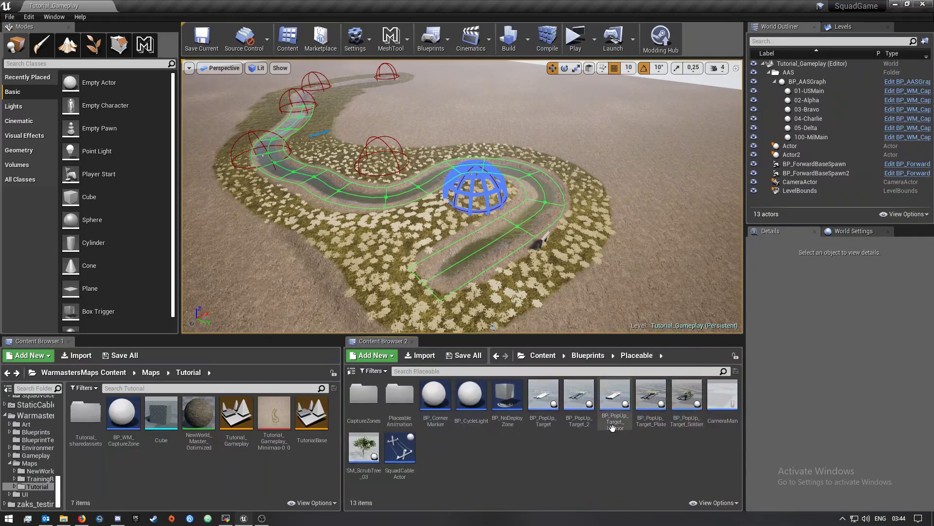
double_click(364, 398)
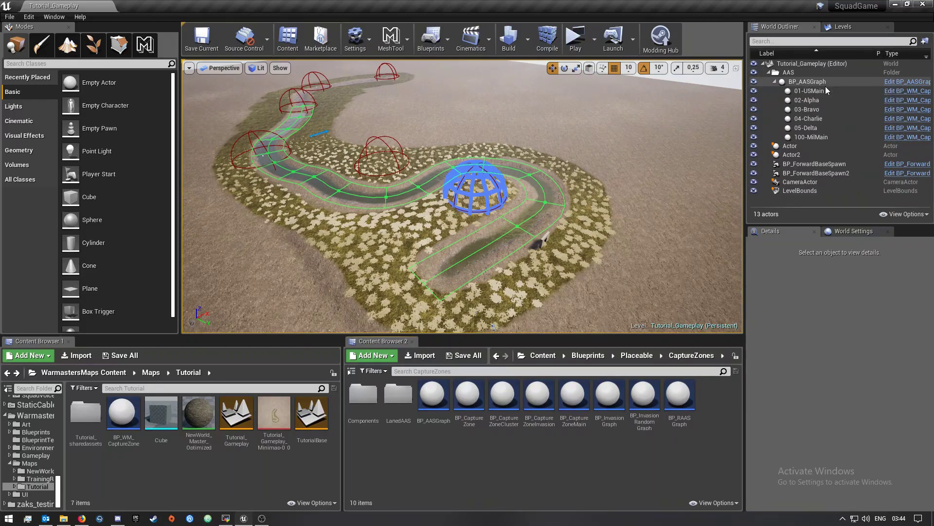
Step: Look at the 01-USMain capture zone and examine the design outgoing links in BP_AASGraph's SQGraphAASInitializer component
left_click(801, 91)
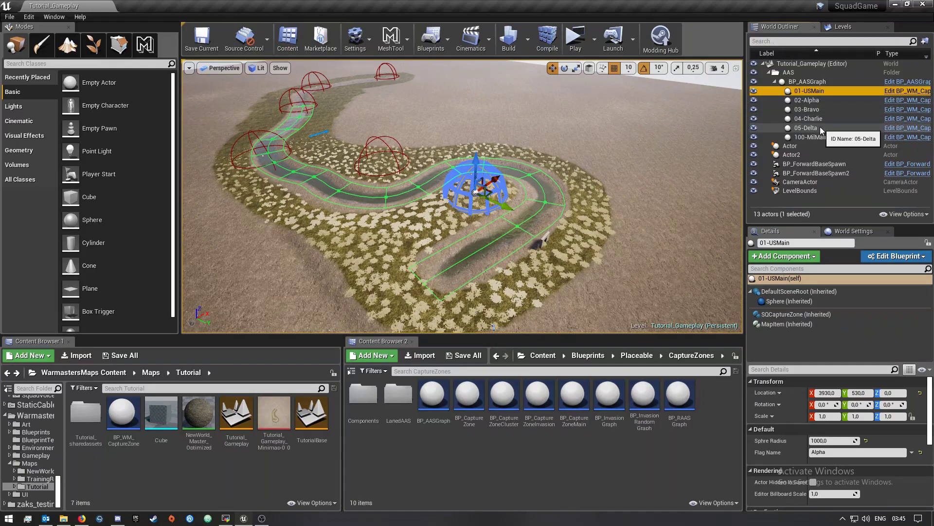
mouse_move(624, 210)
right_mouse_down()
mouse_move(602, 178)
mouse_move(615, 204)
right_mouse_up()
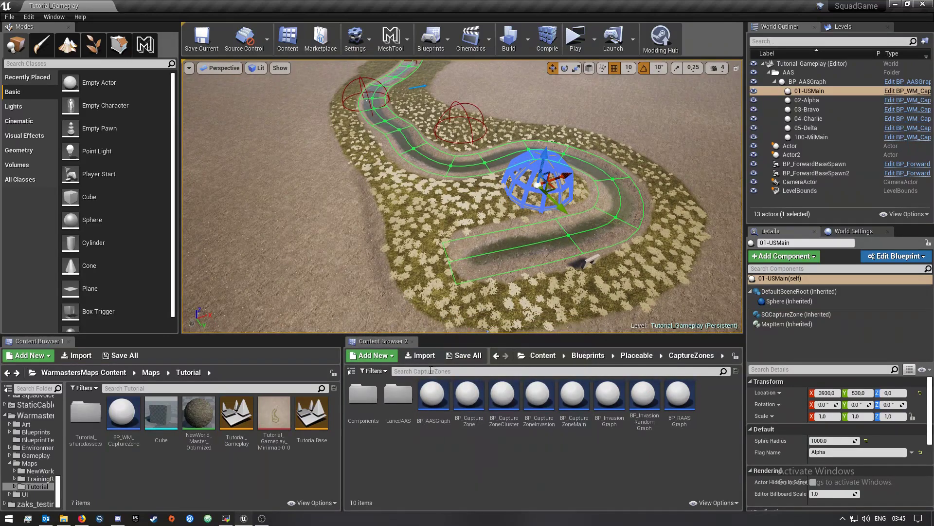
left_click(814, 83)
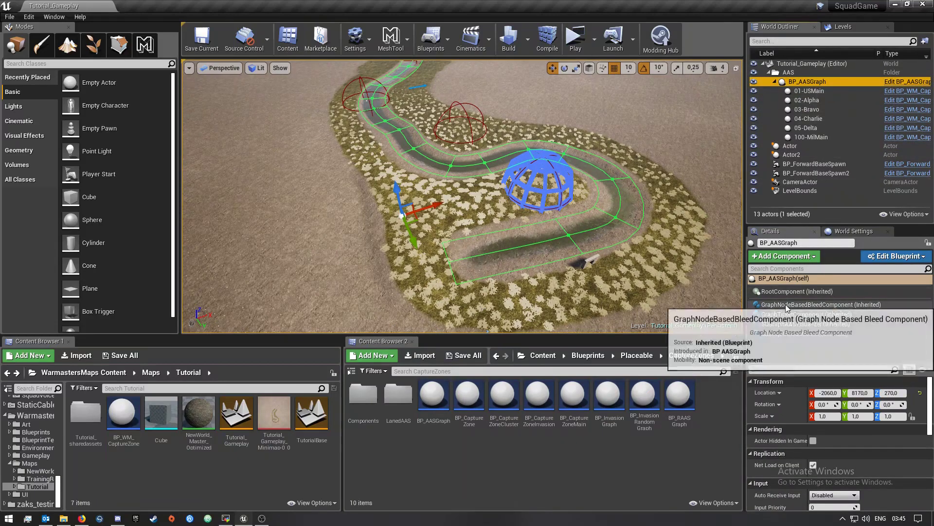
left_click(815, 334)
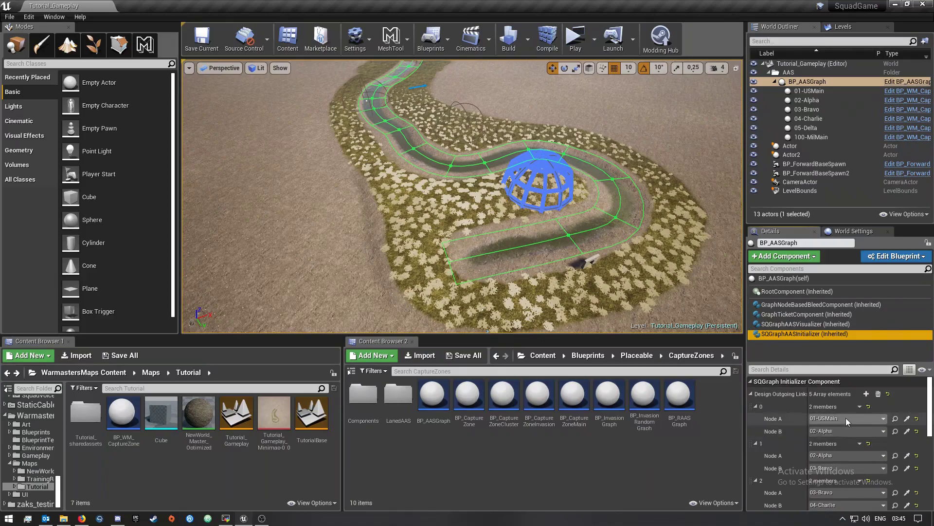
scroll(839, 462, "down", 4)
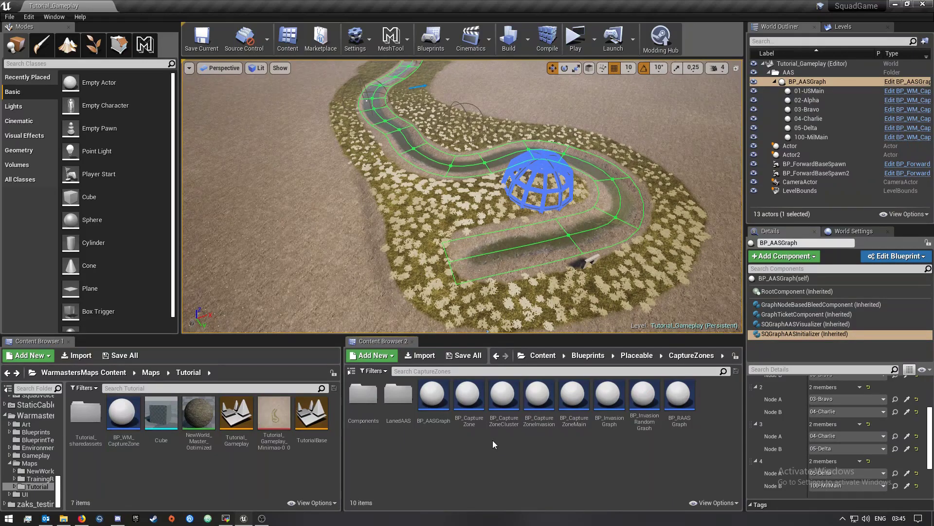
Step: Open the BP_WM_CaptureZone blueprint and show its Sphere collision component in the blueprint viewport
mouse_move(468, 397)
left_mouse_down()
mouse_move(231, 485)
mouse_move(146, 471)
mouse_move(168, 479)
mouse_move(191, 474)
mouse_move(151, 473)
mouse_move(472, 402)
left_mouse_up()
left_click(231, 466)
mouse_move(119, 425)
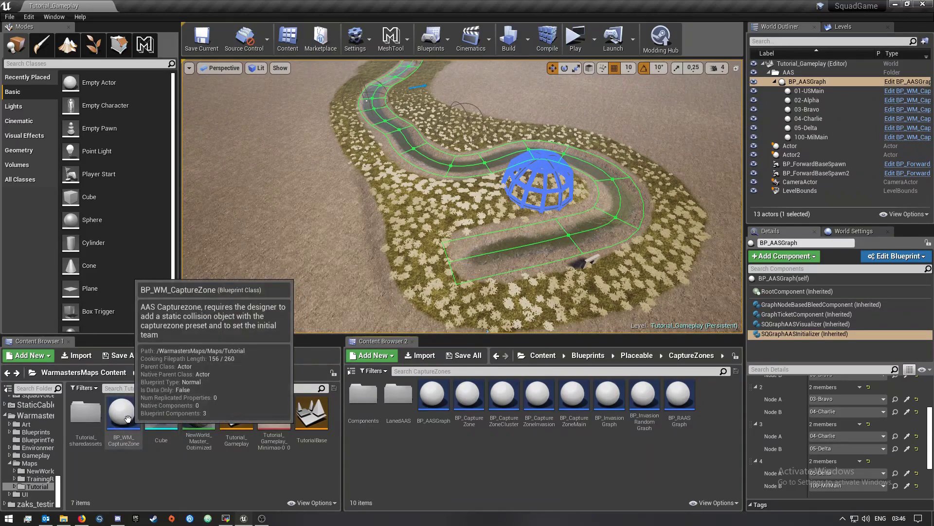
double_click(128, 418)
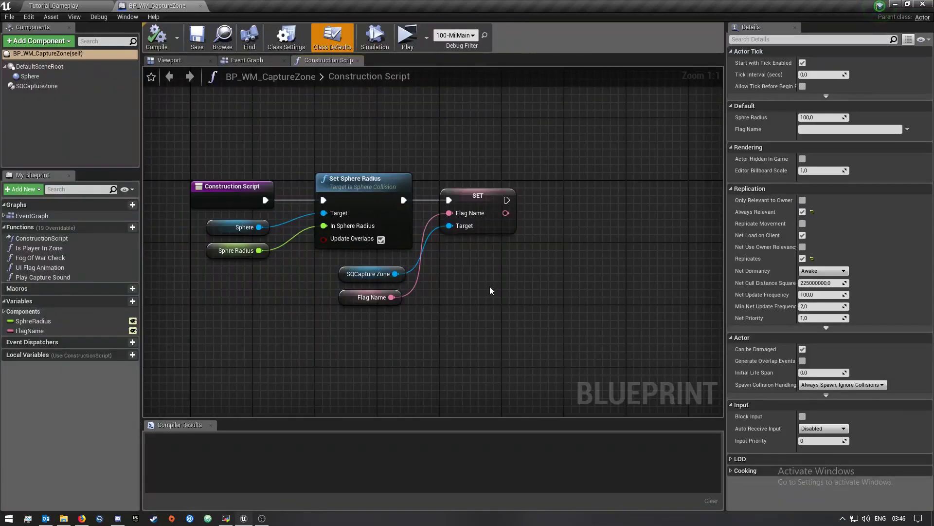
right_click_drag(491, 290, 543, 276)
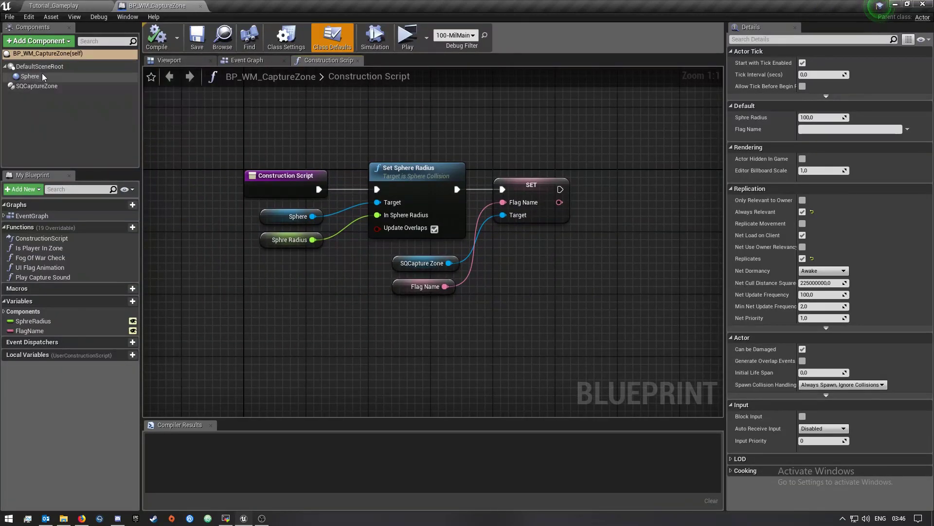
left_click(188, 61)
left_click(46, 77)
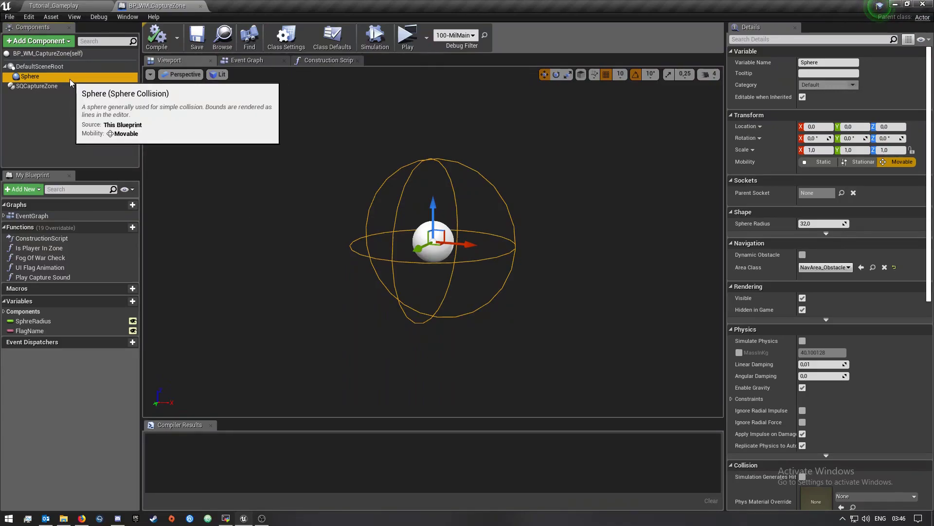
Step: Try to add a Sphere Collision component under DefaultSceneRoot
left_click(37, 69)
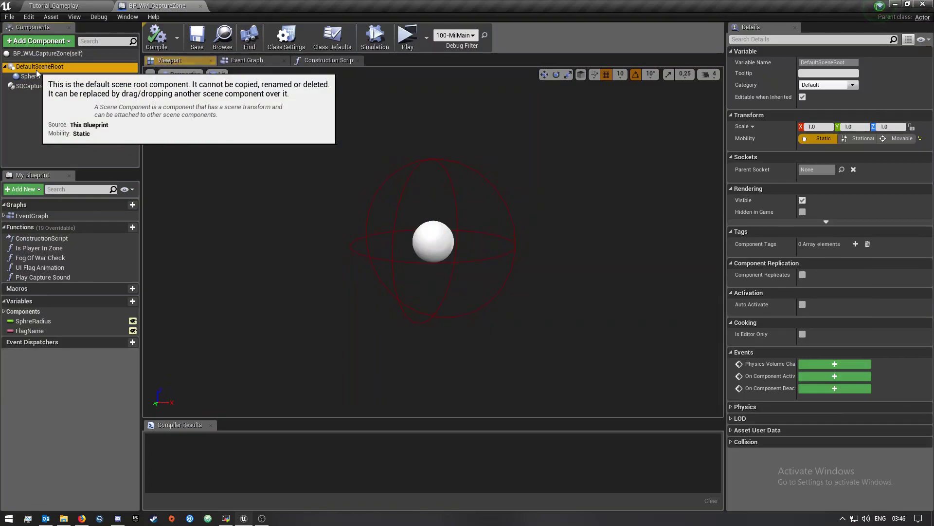
left_click(22, 43)
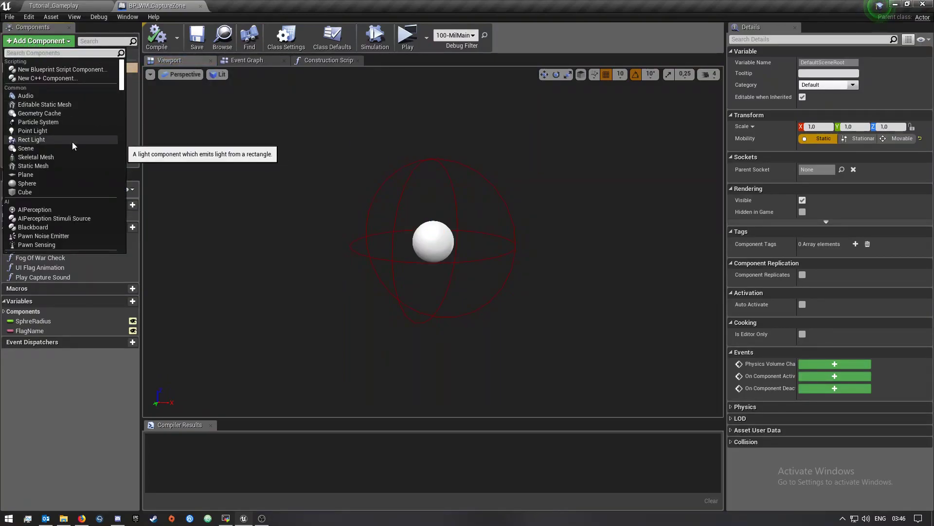
type("sph")
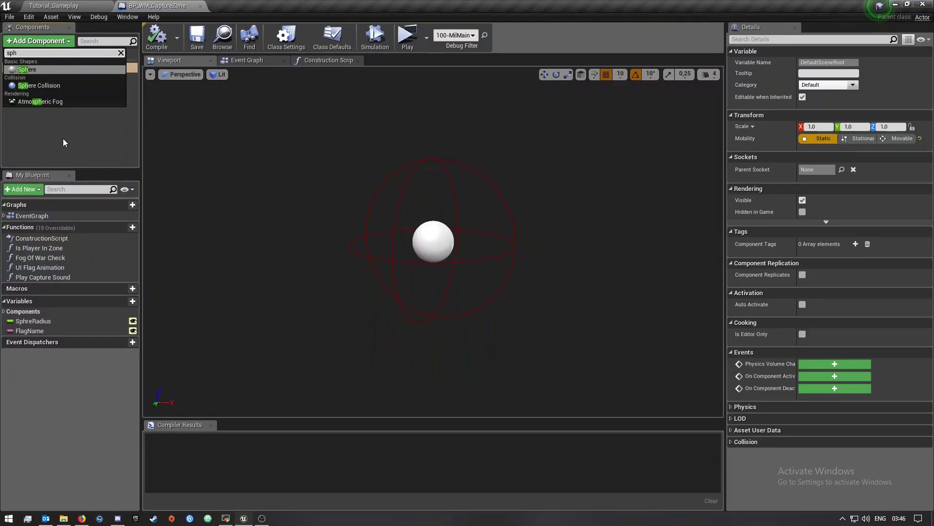
left_click(39, 85)
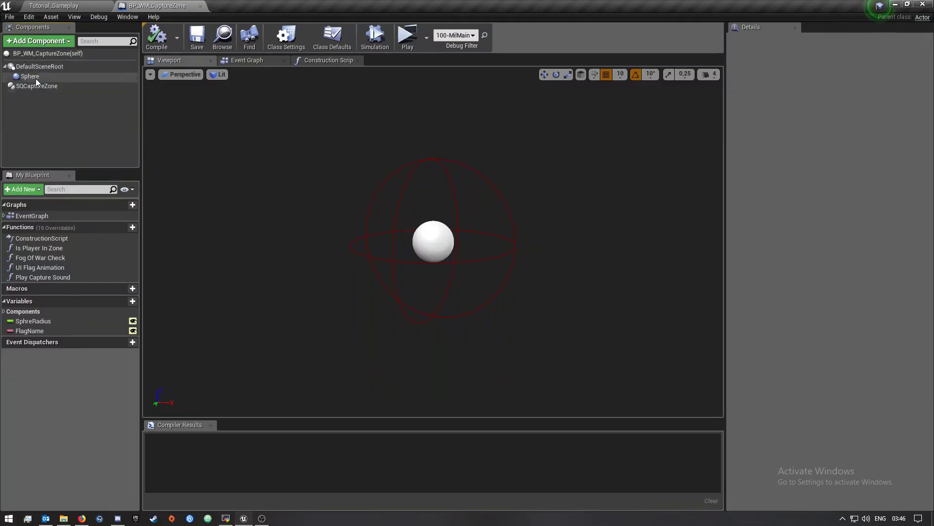
Step: Select the Sphere component and examine the Set Sphere Radius node in the construction script
left_click(52, 76)
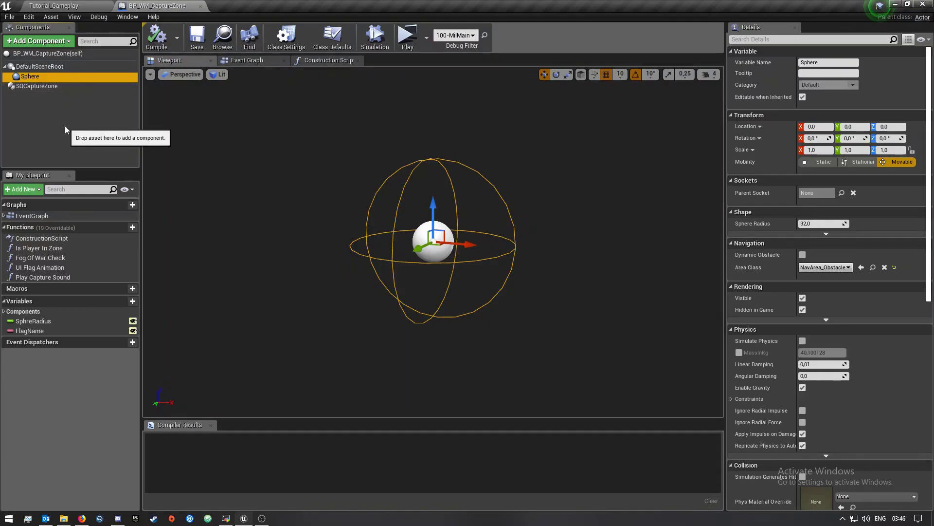
left_click(317, 61)
right_click_drag(354, 100, 414, 168)
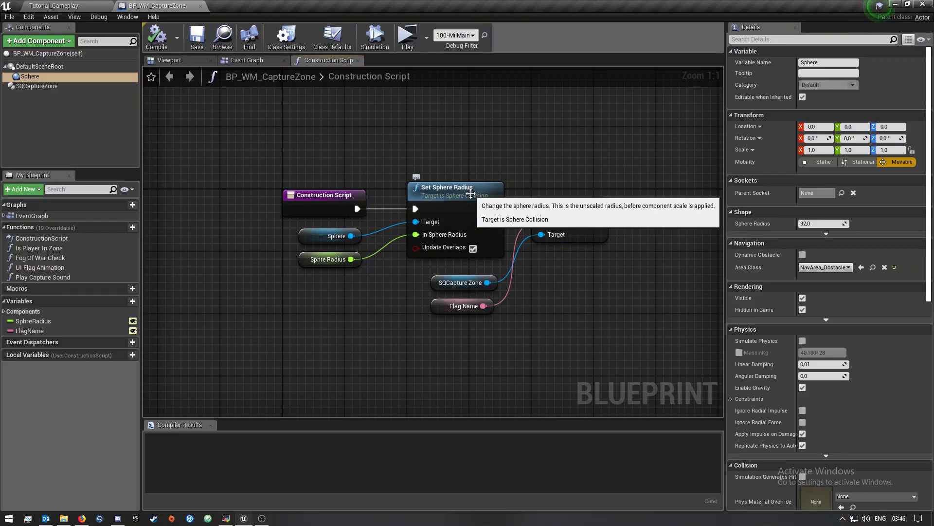
Step: Return to the Tutorial_Gameplay level and focus the view on the 02-Alpha capture zone
left_click(54, 5)
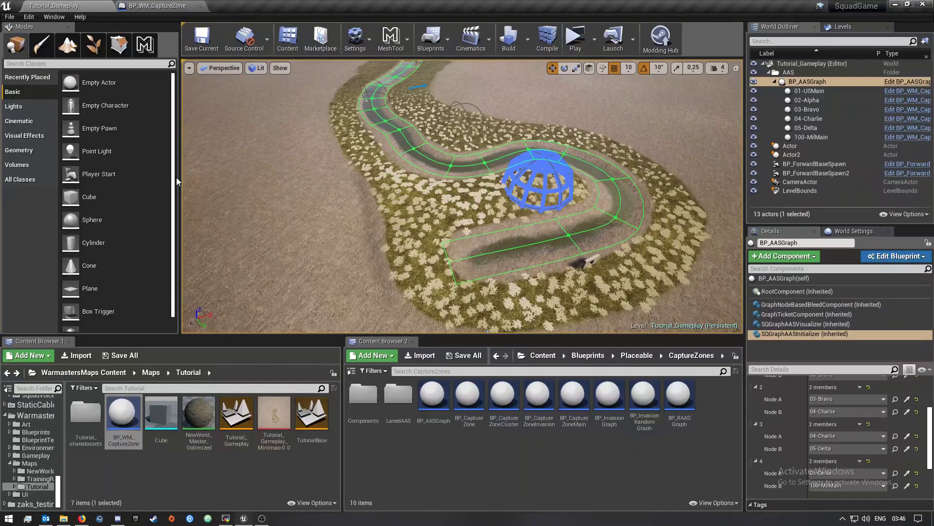
key("w")
right_click_drag(331, 198, 578, 150)
double_click(856, 101)
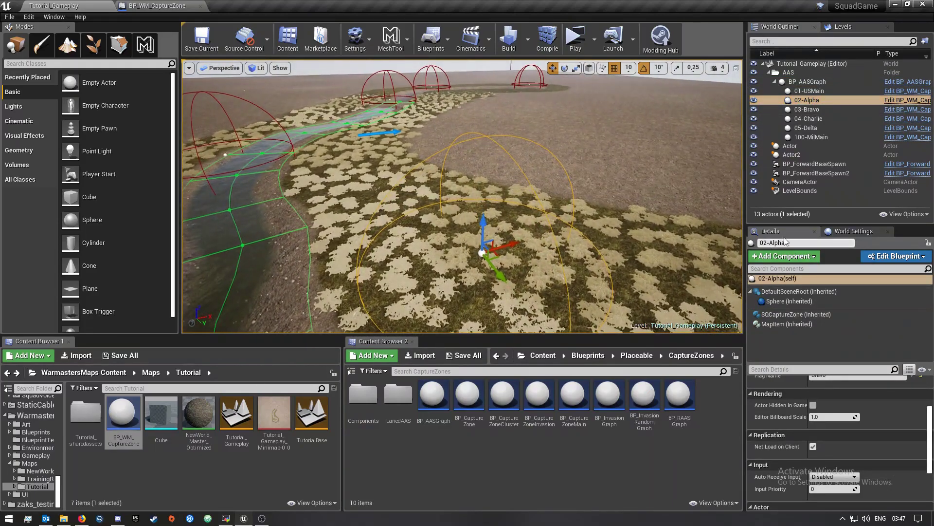
Step: Review 02-Alpha's own properties and those of its SQCaptureZone and Sphere components
scroll(832, 384, "down", 4)
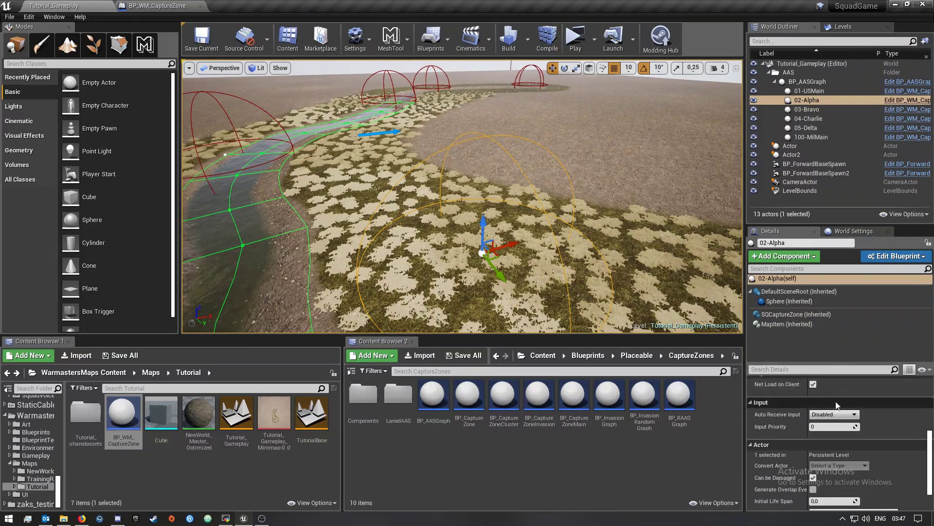
scroll(827, 440, "up", 5)
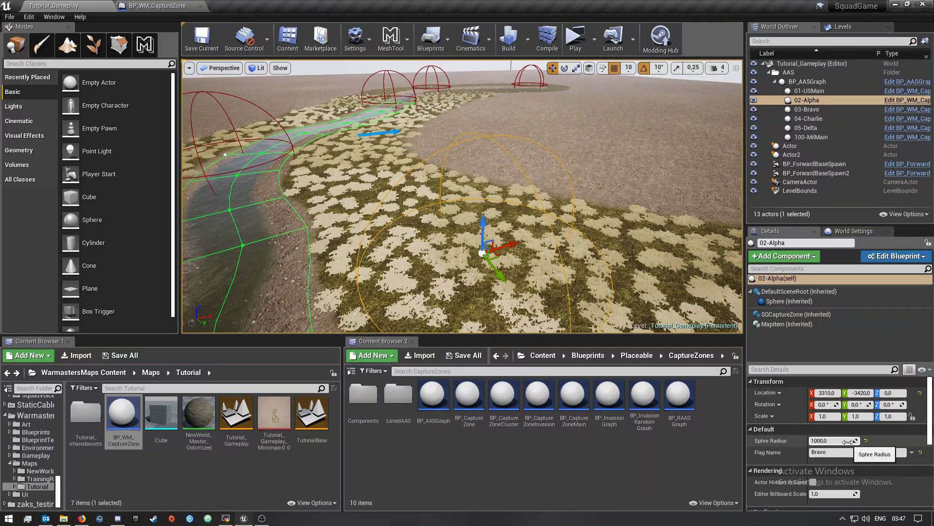
left_click(779, 313)
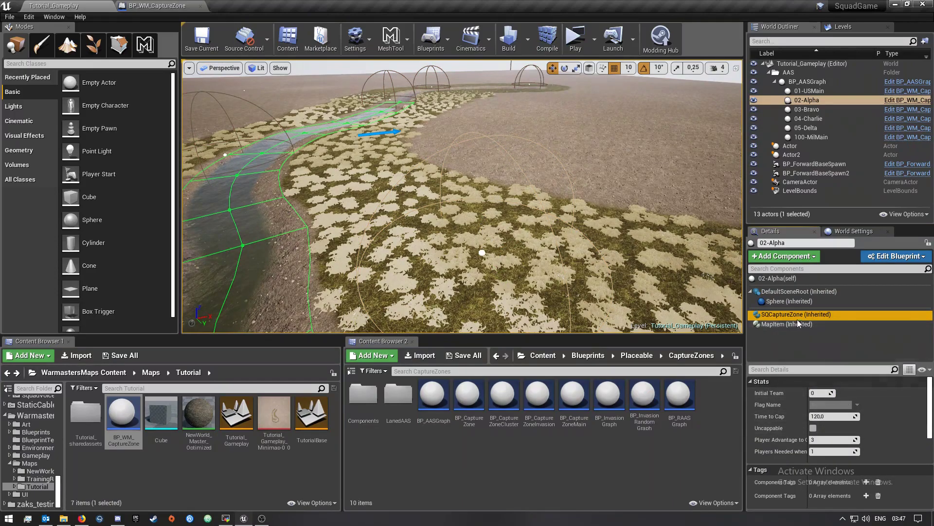
left_click(792, 301)
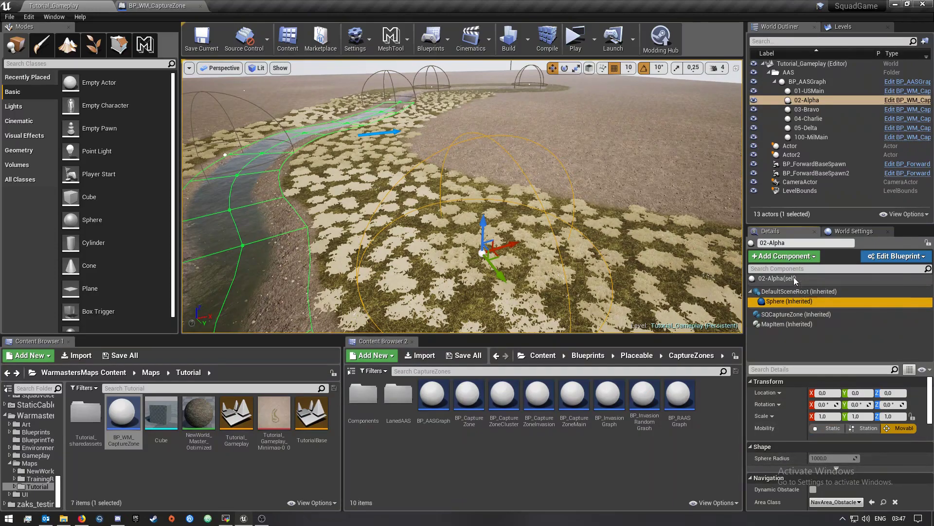
left_click(771, 278)
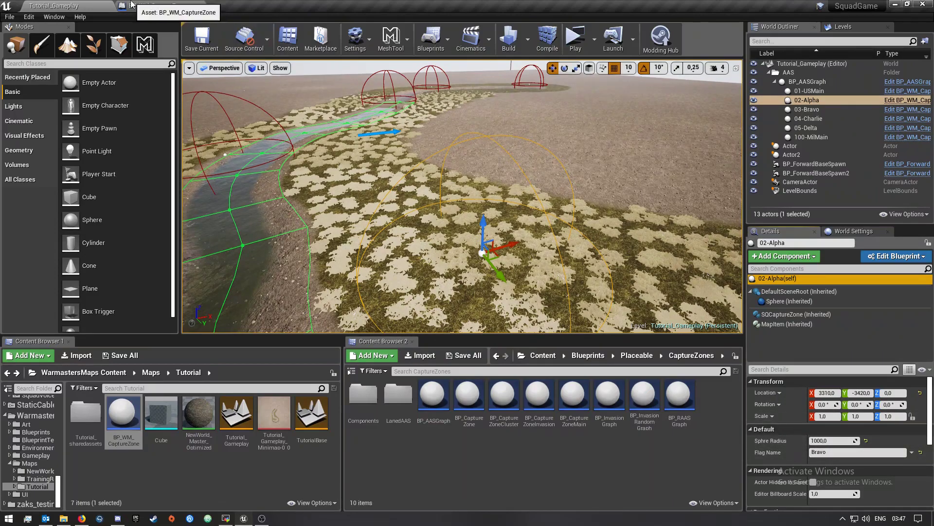
Step: Go back to the BP_WM_CaptureZone construction script and highlight its whole group of nodes
left_click(145, 6)
left_click_drag(644, 332, 249, 121)
left_click(223, 192)
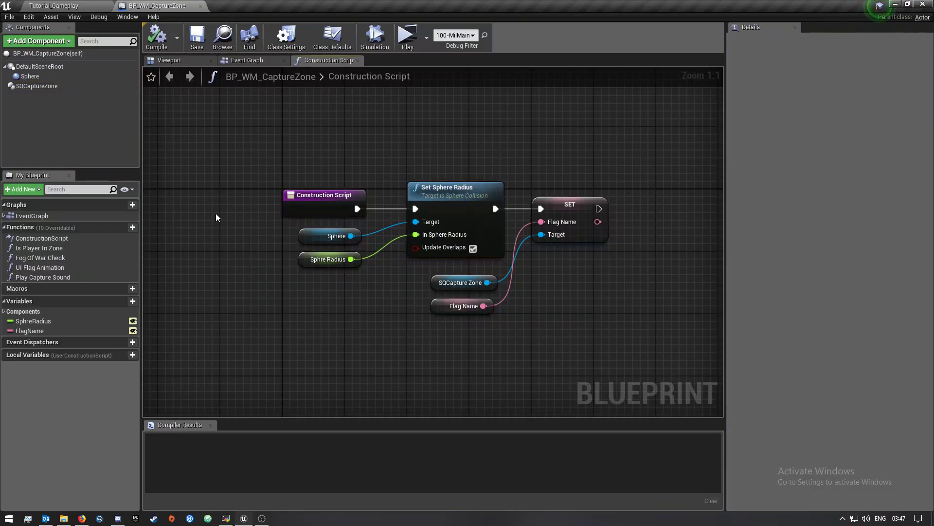
left_click_drag(663, 334, 226, 113)
left_click(262, 196)
Step: Add a second Set Sphere Radius node from the Sphere reference and place it below the existing nodes
left_click(39, 74)
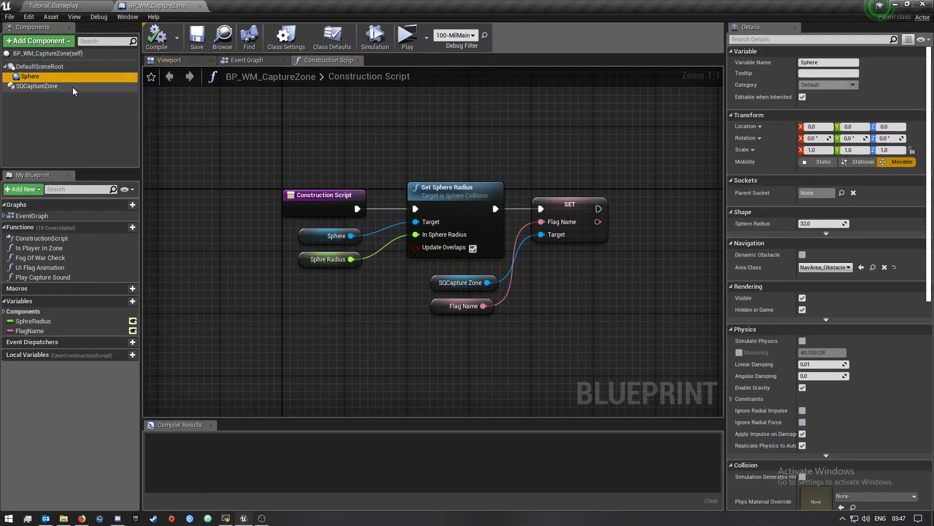
left_click_drag(350, 236, 408, 353)
type("set sphe")
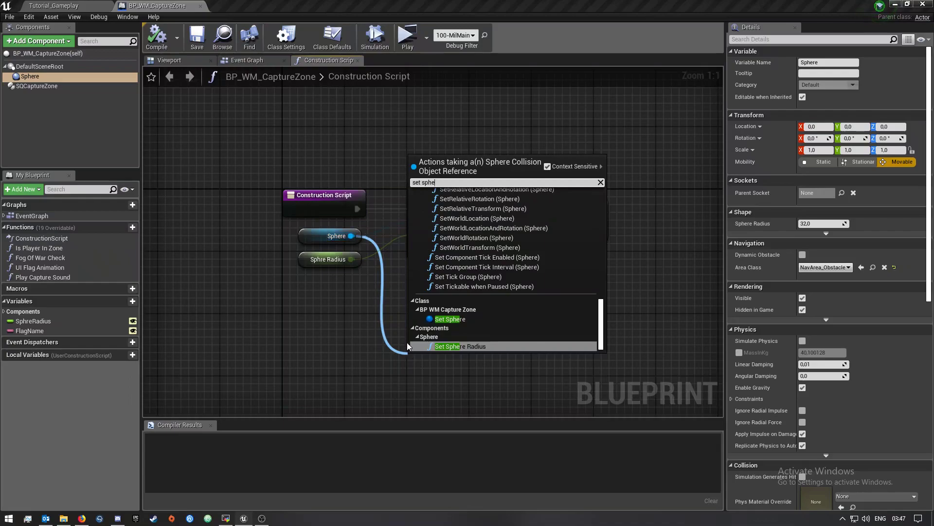
left_click(460, 346)
right_click_drag(524, 356, 529, 330)
left_click_drag(458, 255, 466, 248)
right_click_drag(448, 291, 475, 241)
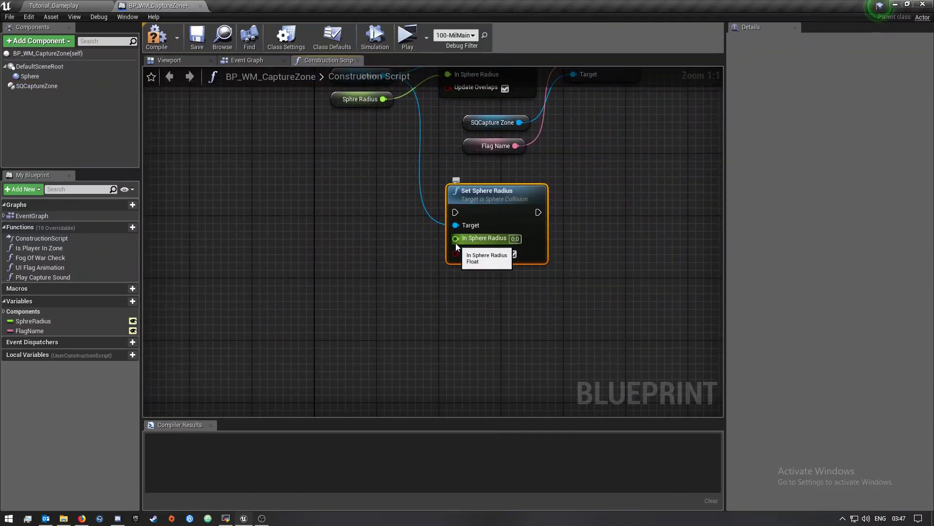
Step: Promote the new node's In Sphere Radius input to a variable and move the variable node lower beside it
right_click(456, 244)
left_click(475, 255)
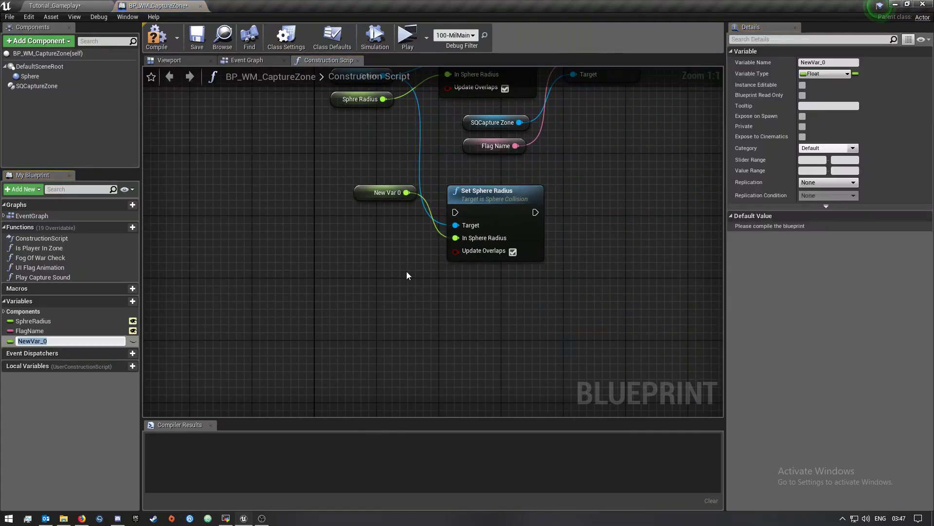
left_click_drag(370, 193, 363, 255)
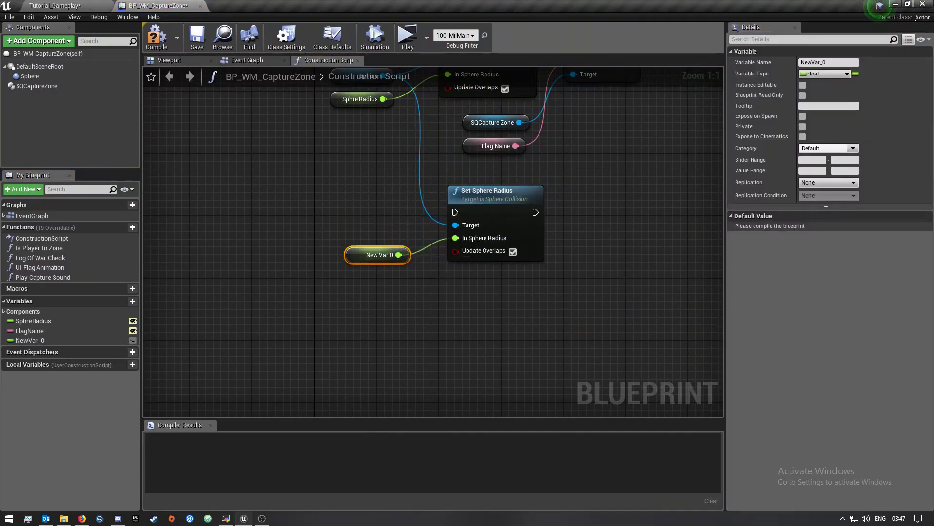
Step: Delete the NewVar_0 variable along with the extra lower Set Sphere Radius node from the construction script
right_click_drag(448, 273, 427, 307)
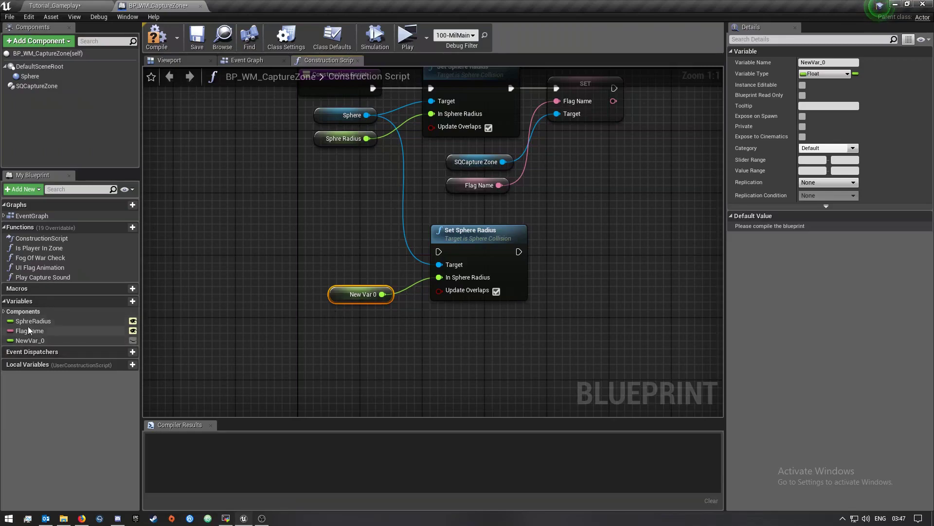
left_click(45, 341)
key("Delete")
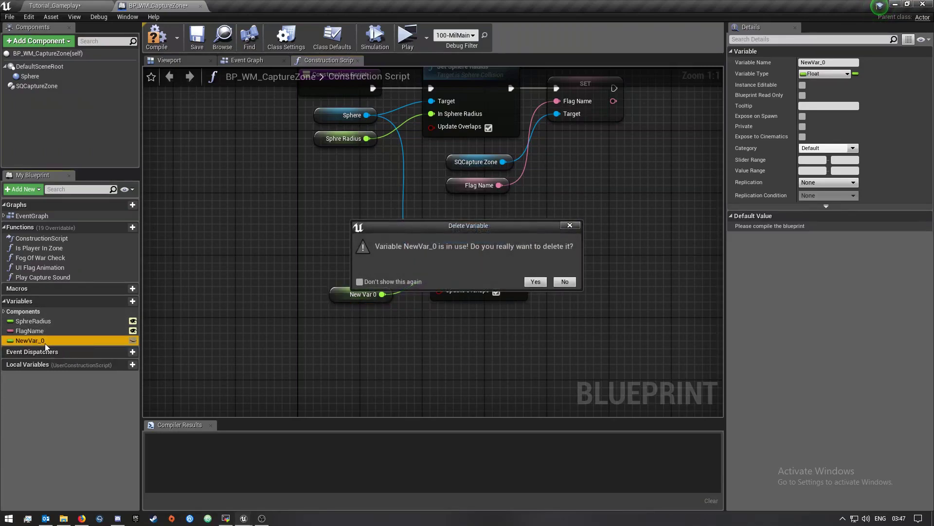
left_click(535, 282)
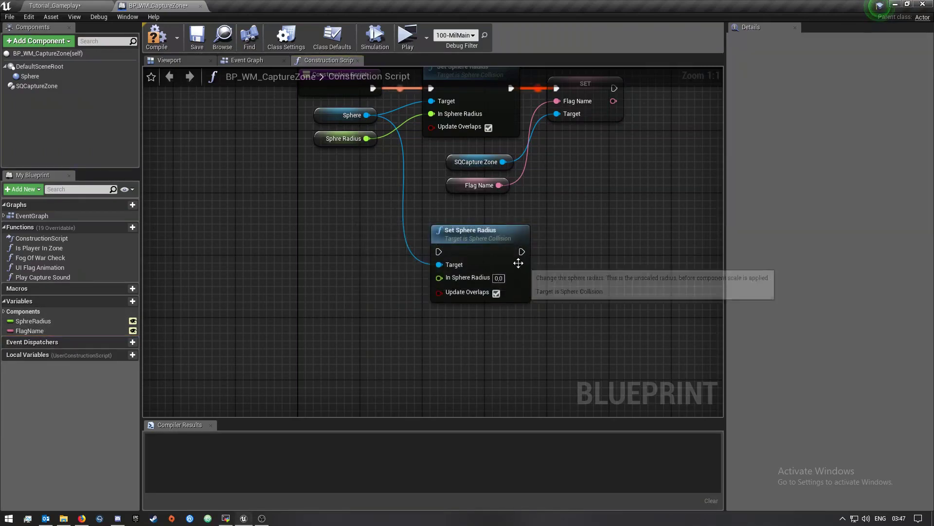
left_click(498, 243)
key("Delete")
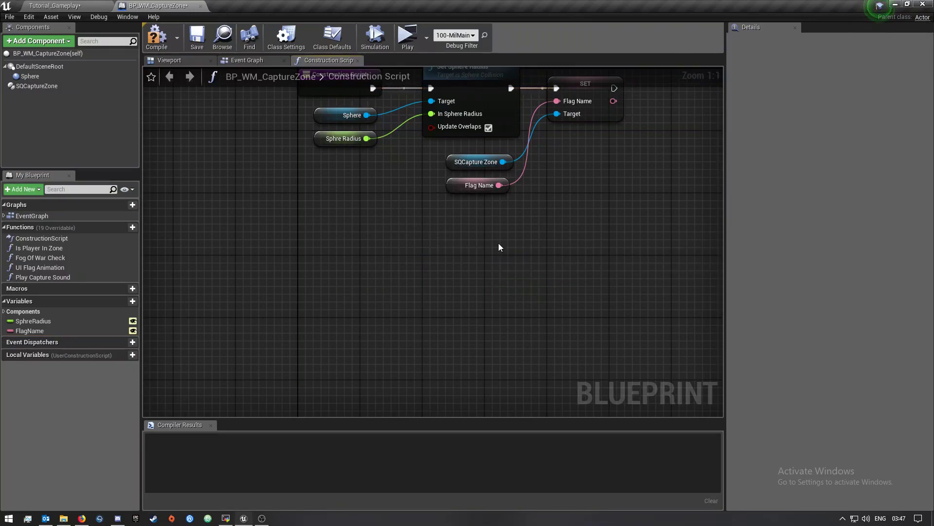
right_click_drag(498, 244, 457, 327)
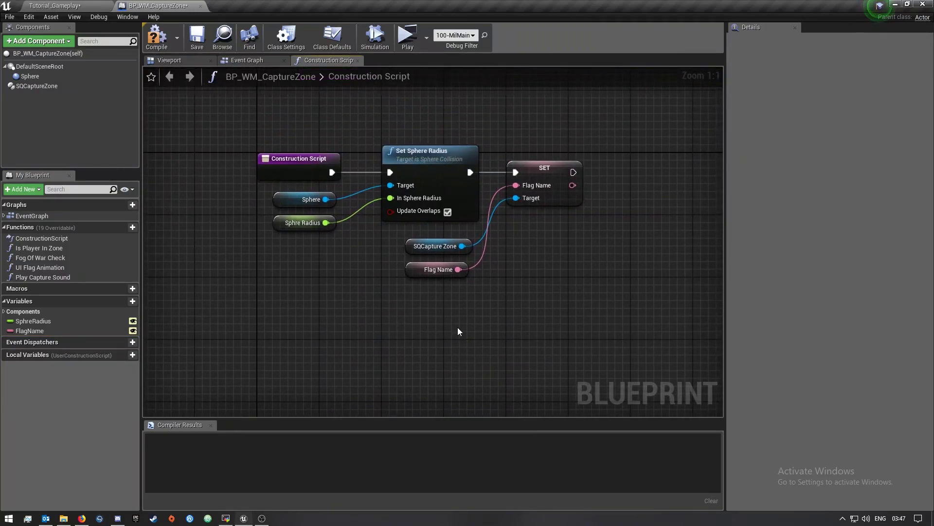
right_click_drag(524, 251, 513, 262)
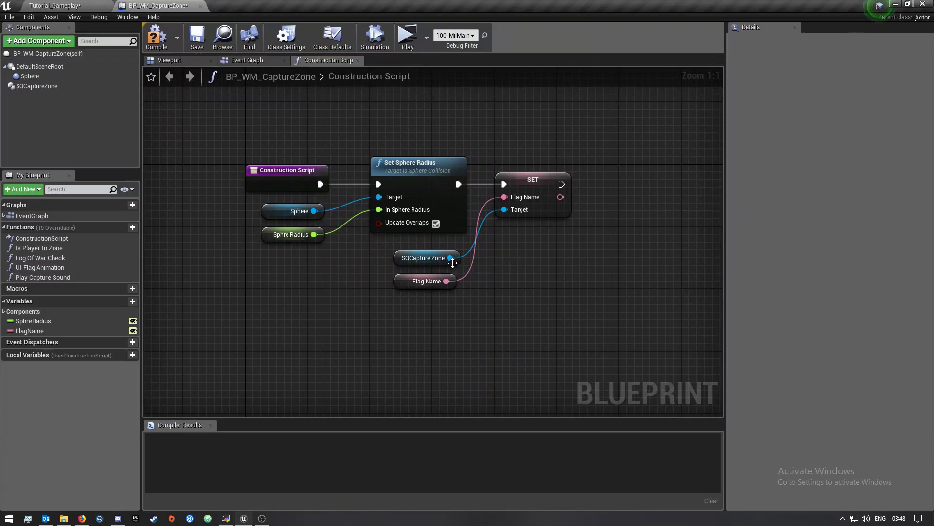
left_click_drag(37, 86, 528, 334)
type("set fla")
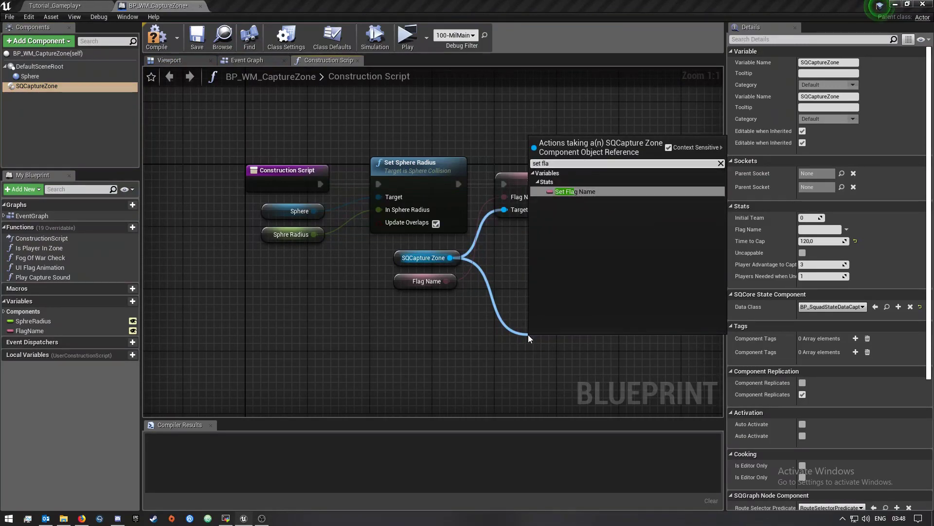
key("Escape")
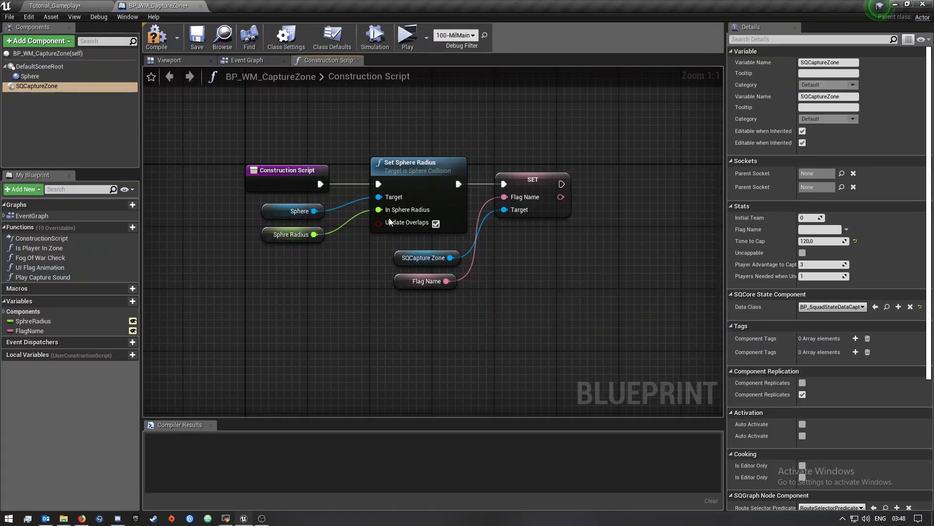
right_click(504, 198)
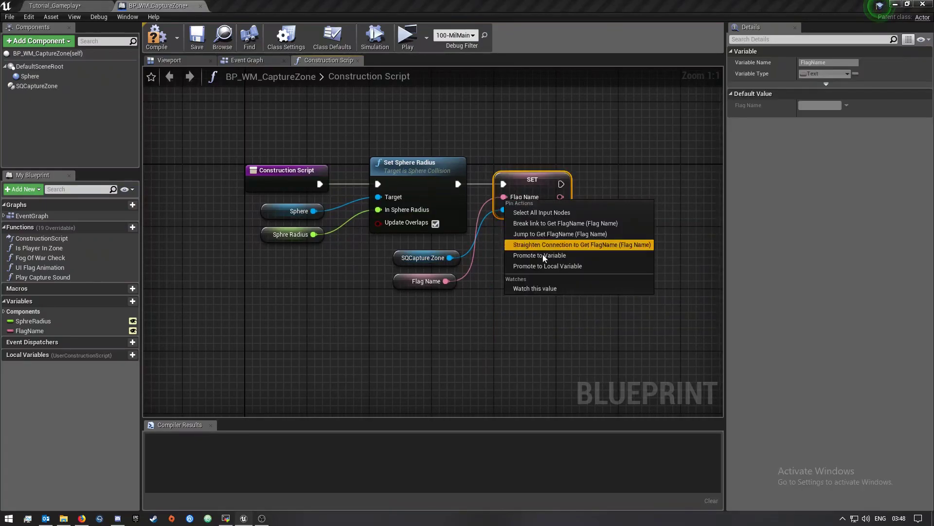
left_click(463, 324)
Step: Inspect the variable settings of the Flag Name and Sphre Radius nodes, including Instance Editable
left_click(422, 280)
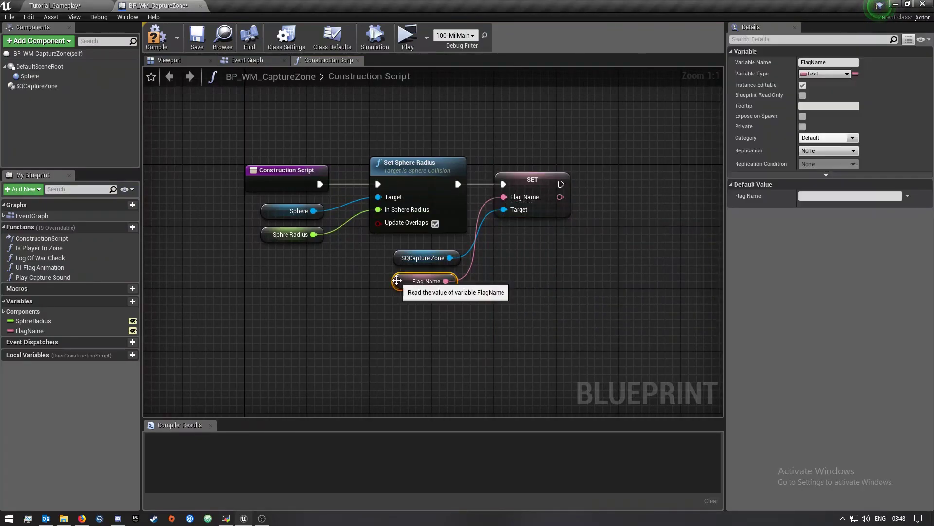
right_click_drag(348, 351, 337, 237)
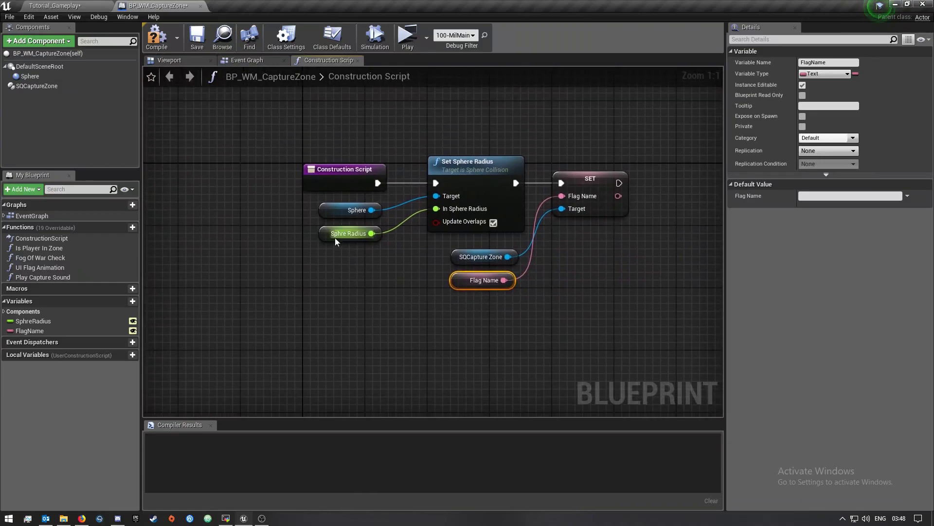
left_click(324, 237)
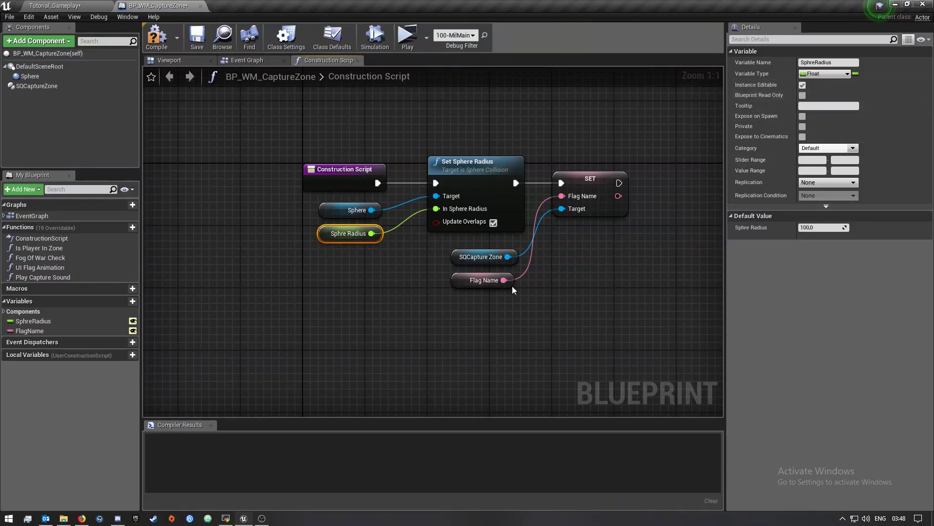
left_click(465, 282)
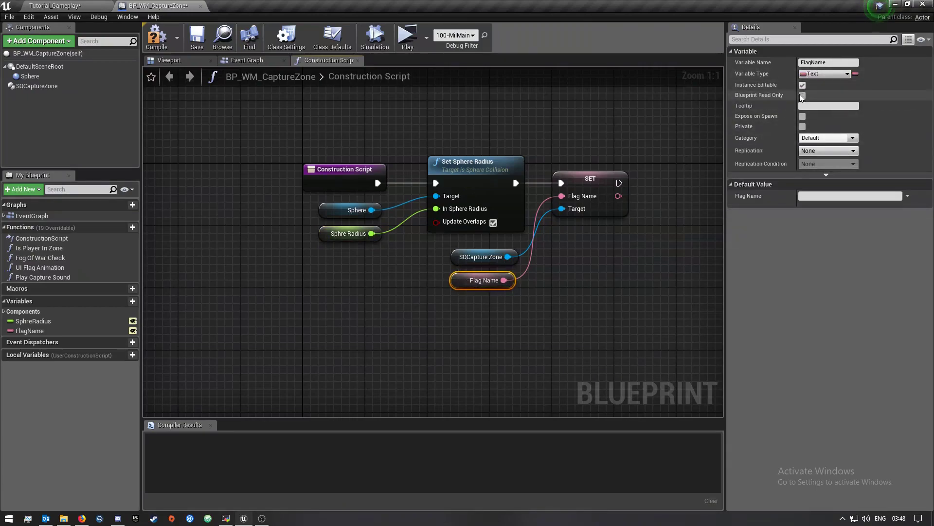
left_click(55, 5)
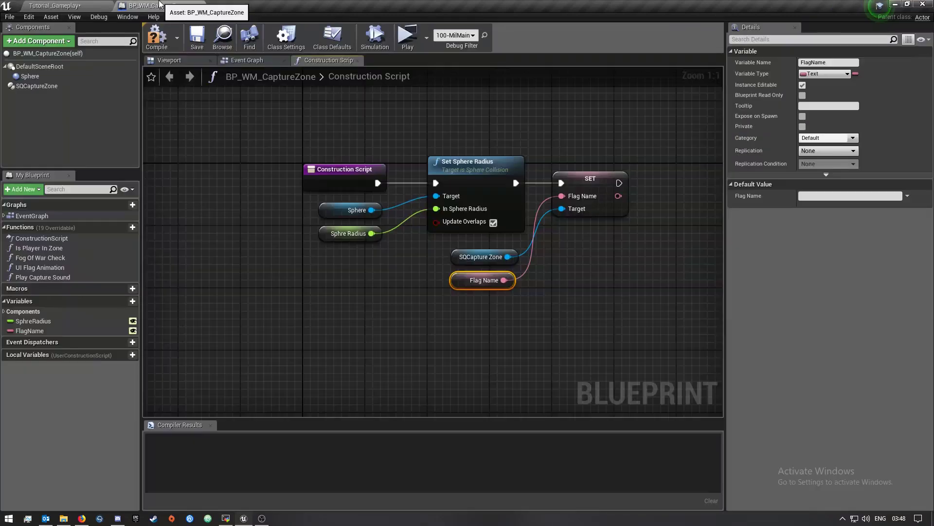
left_click(158, 6)
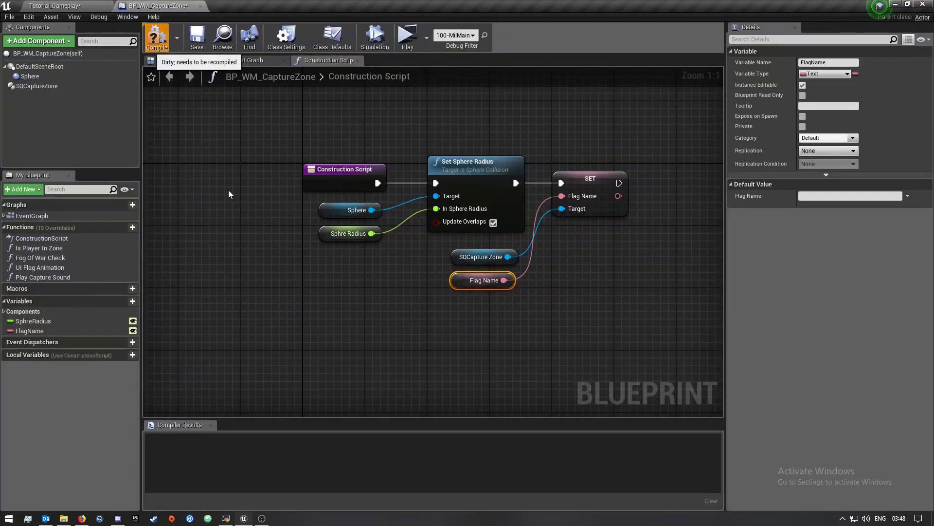
Step: Correct the SphreRadius variable's name to SphereRadius, and save and close the compiled blueprint
key("F7")
left_click(32, 321)
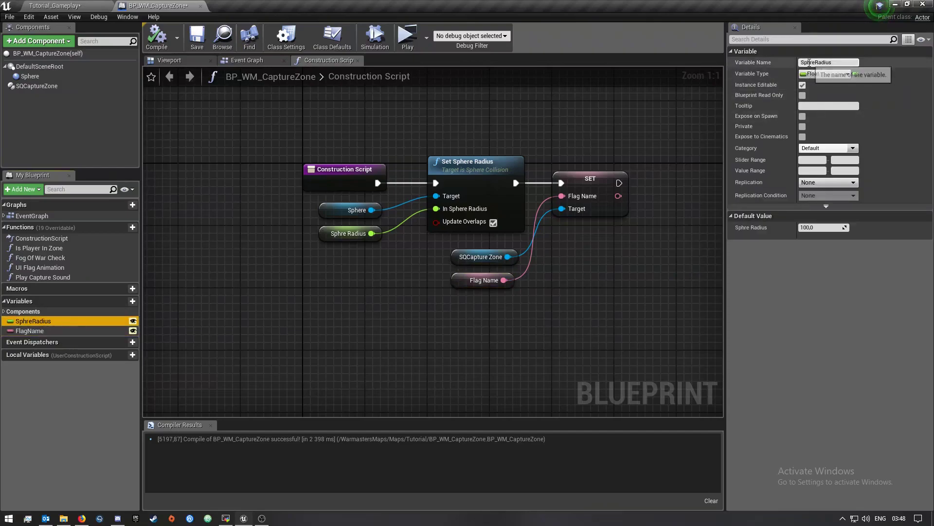
left_click(809, 63)
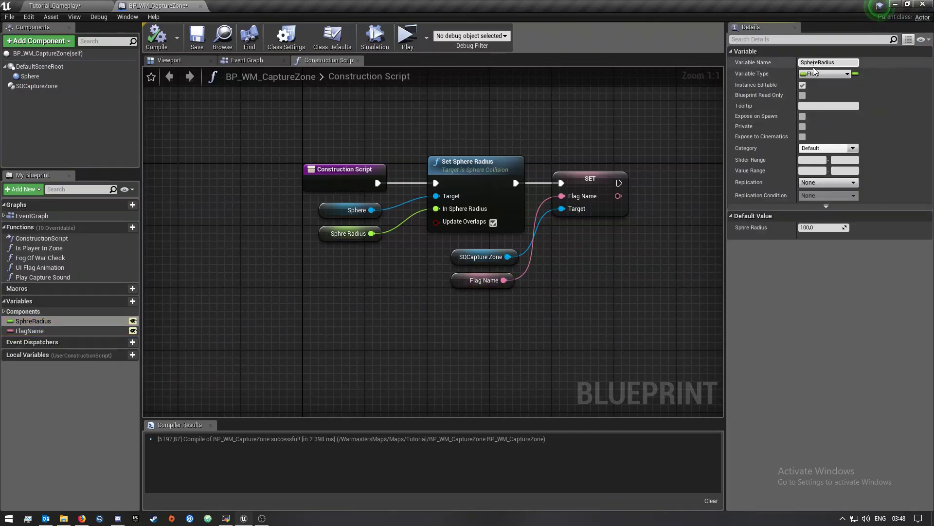
type("e")
key("Return")
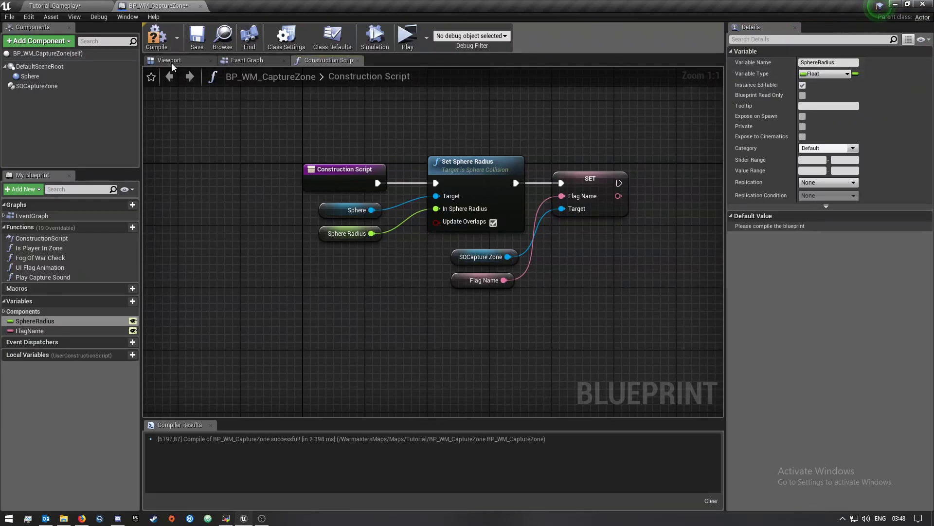
left_click(197, 36)
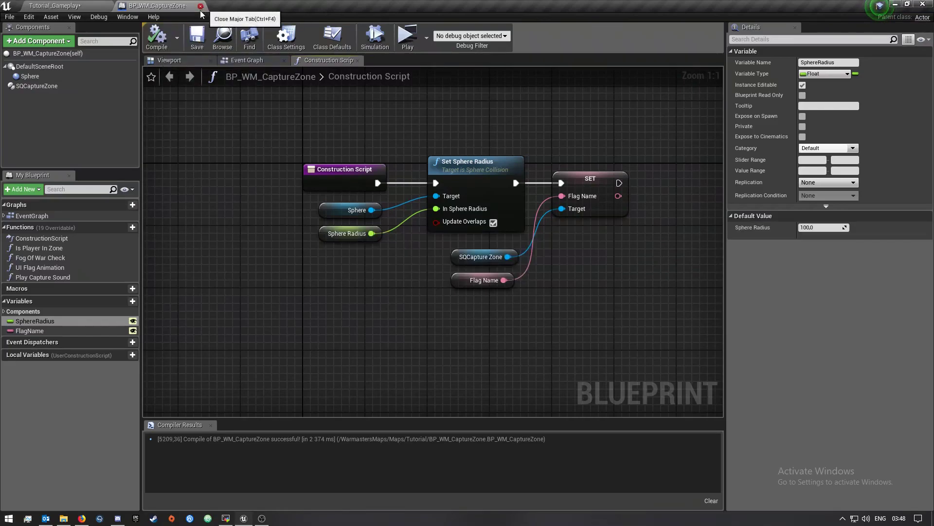
left_click(200, 6)
right_click_drag(229, 166, 229, 166)
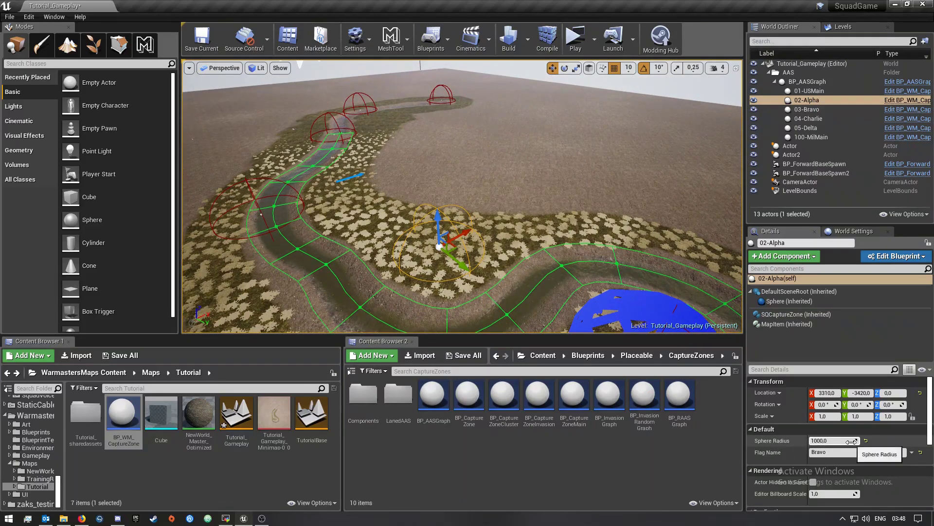
Step: Reopen BP_WM_CaptureZone and set the SphereRadius variable's default value to 1000, compiling, saving and closing the blueprint
double_click(117, 431)
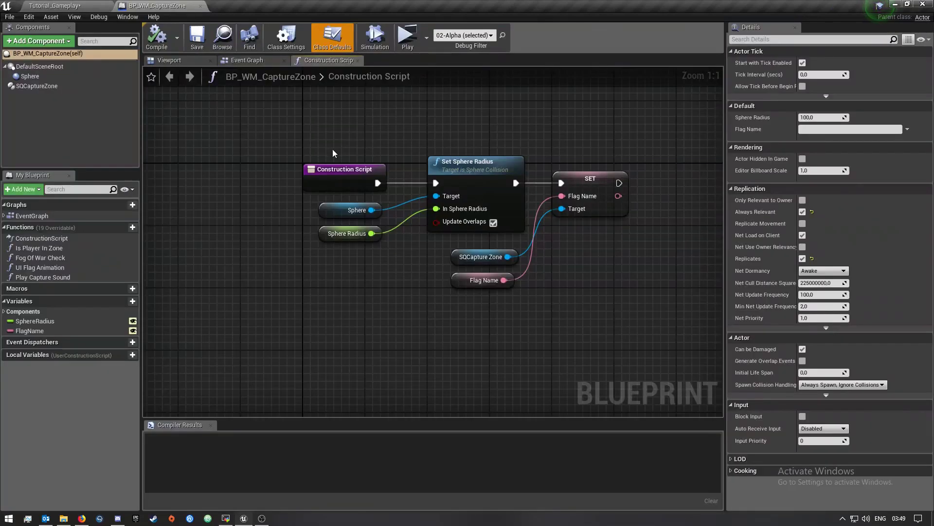
left_click(50, 324)
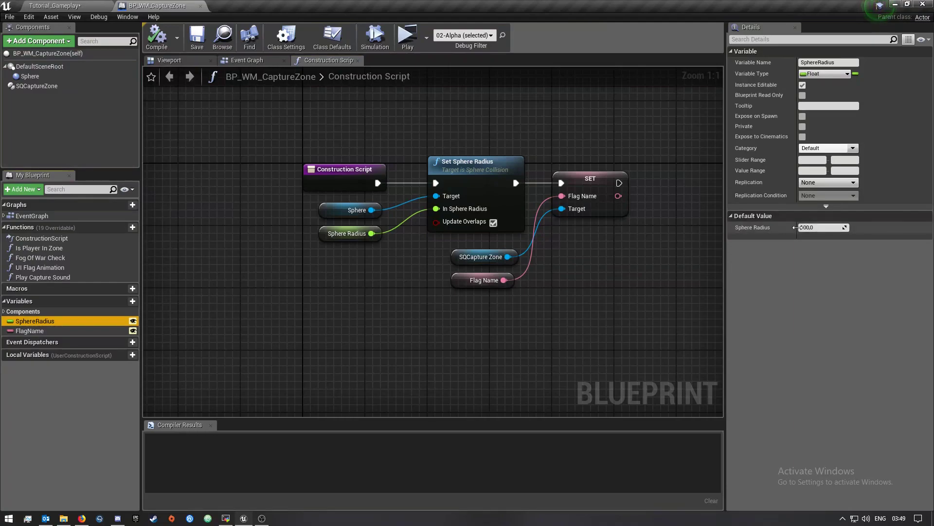
left_click(826, 230)
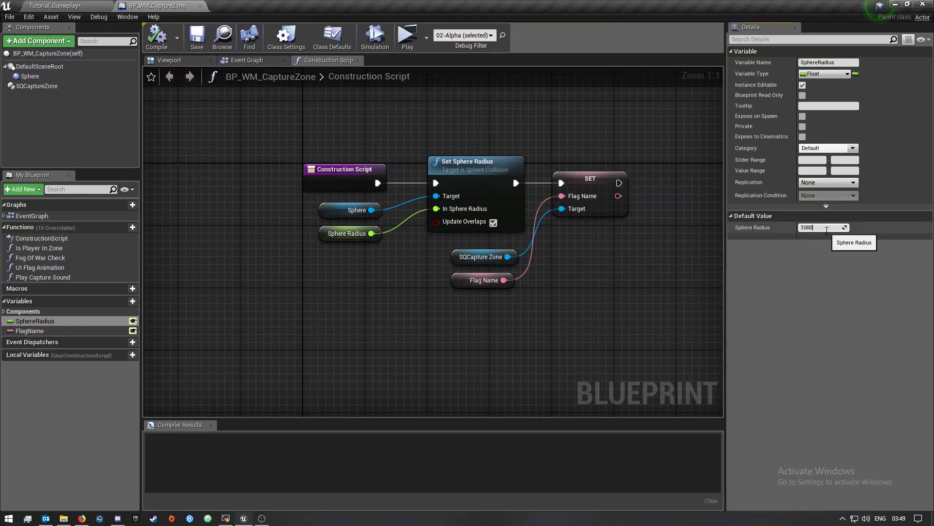
key("Return")
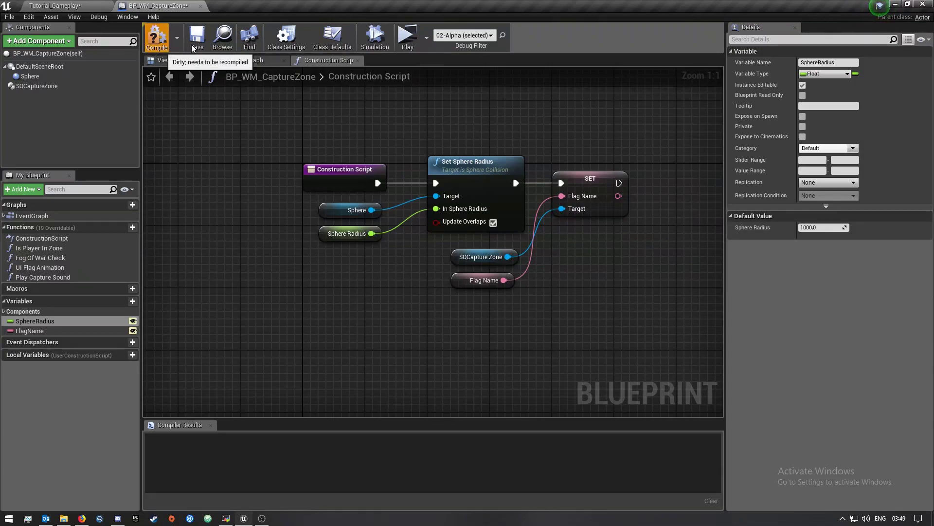
left_click(155, 49)
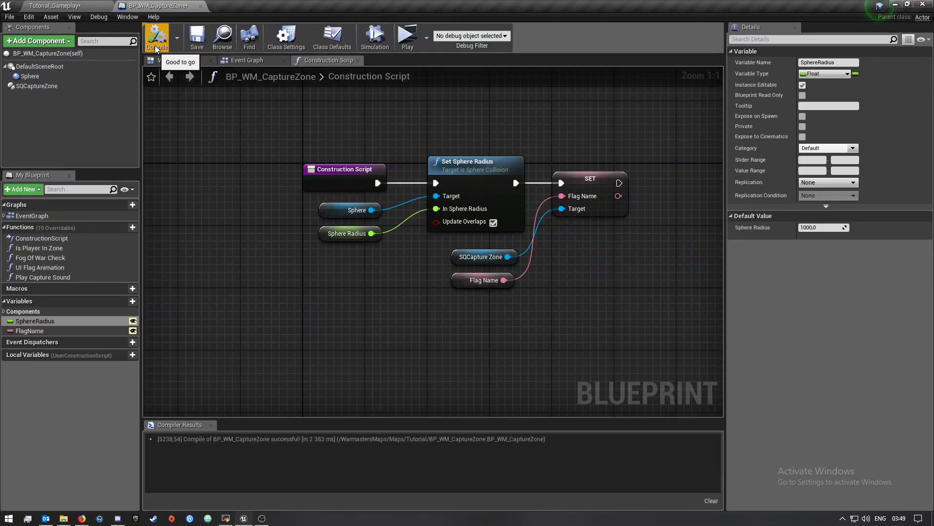
left_click(188, 37)
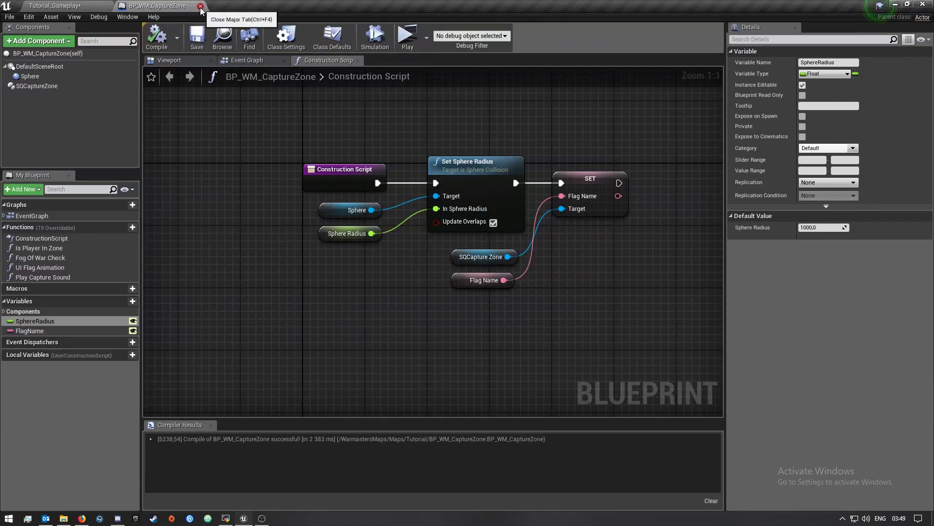
left_click(200, 6)
Step: Place a BP_WM_CaptureZone instance in the level on the bare ground away from the existing zones
right_click_drag(670, 201, 540, 229)
key("s")
key("s")
key("w")
key("s")
left_click_drag(130, 417, 343, 283)
right_click_drag(343, 283, 438, 274)
key("w")
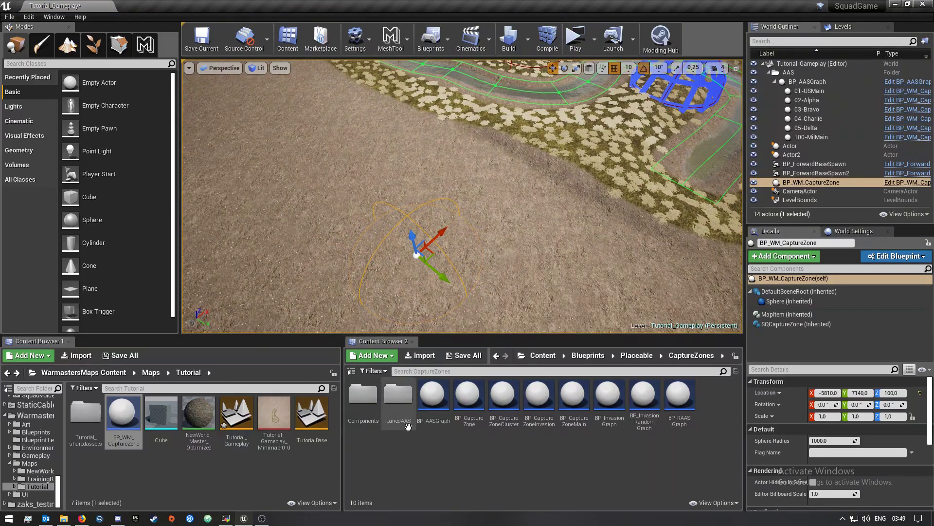
Step: Place a BP_AASGraph actor on the bare ground near the new capture zone and delete it again
left_click(432, 396)
left_click_drag(263, 211, 253, 202)
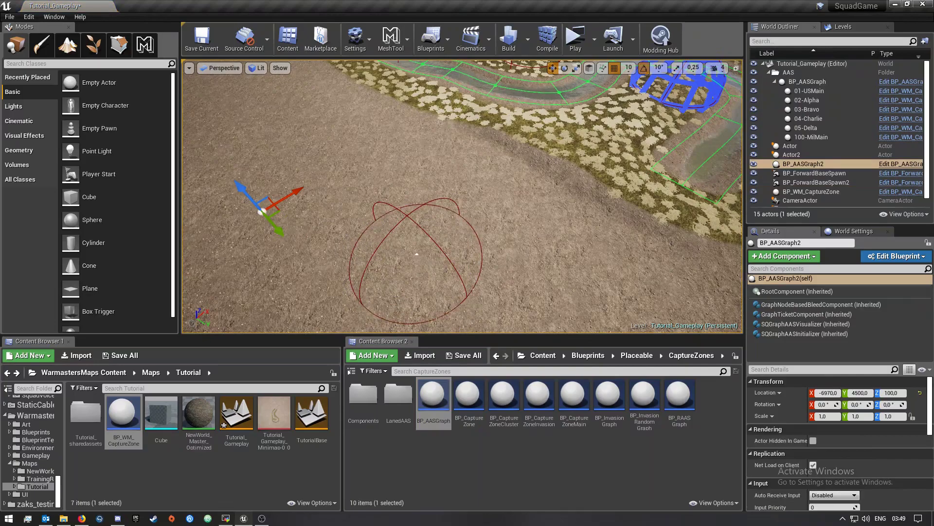
scroll(312, 227, "down", 6)
key("Delete")
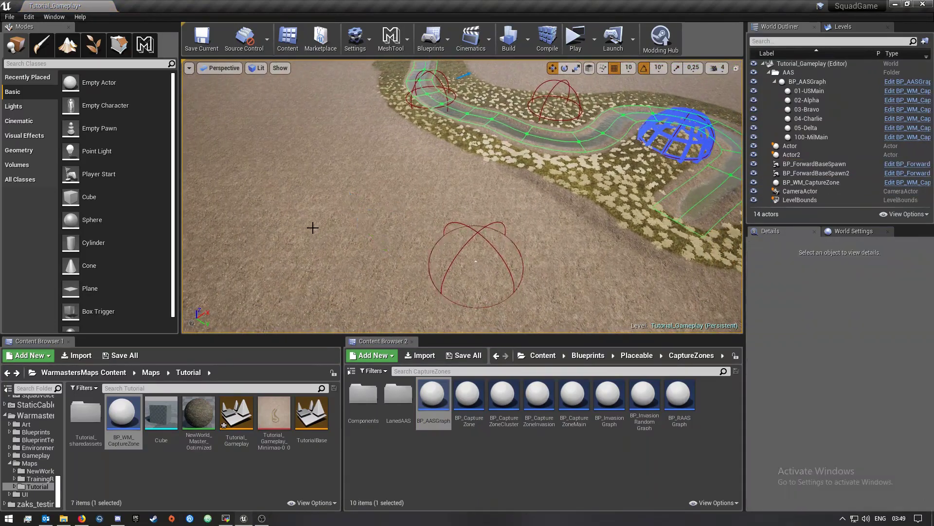
Step: Try enlarging the placed BP_WM_CaptureZone's Sphere Radius to about 1665, and delete that zone from the level
left_click(480, 230)
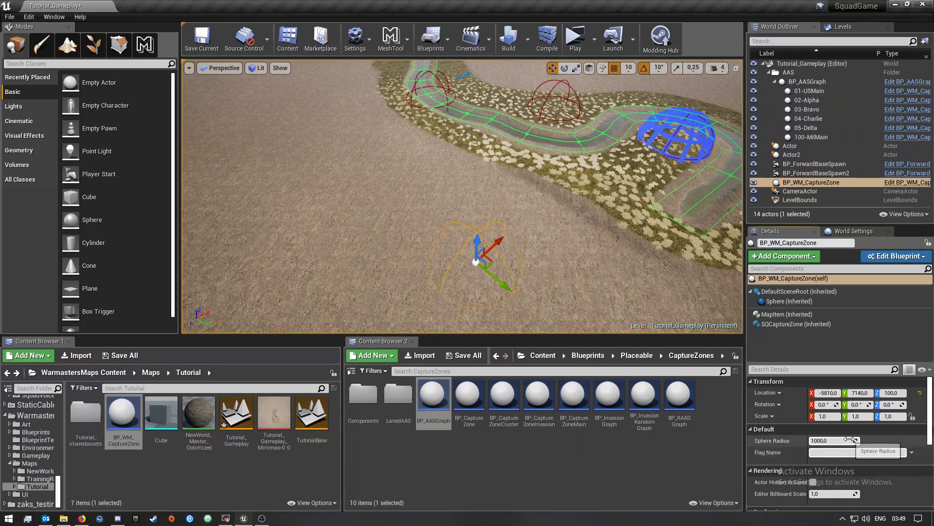
mouse_move(855, 440)
left_mouse_down()
mouse_move(888, 440)
mouse_move(869, 440)
left_mouse_up()
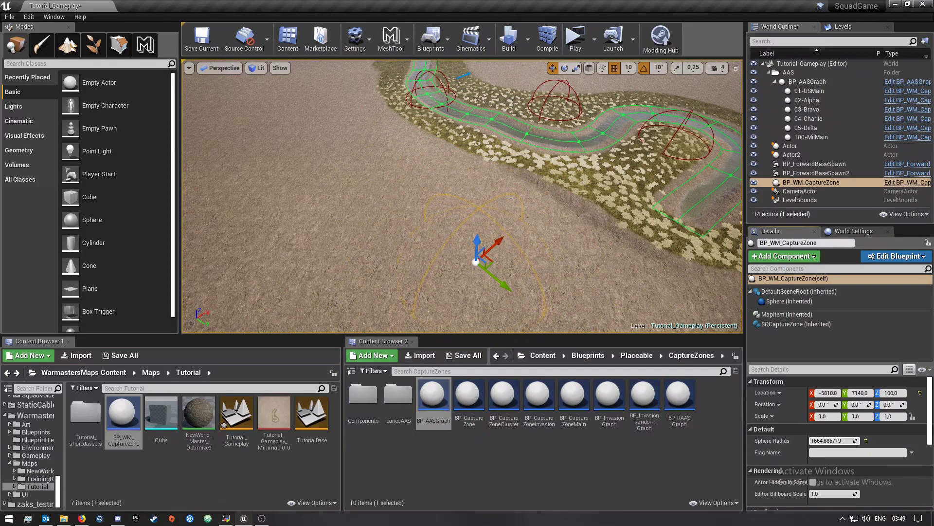
type("1")
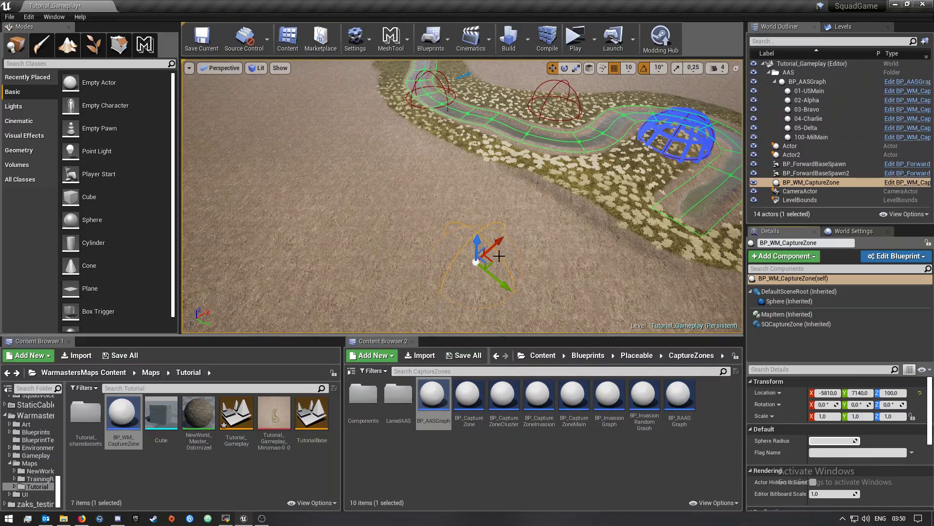
left_click_drag(486, 255, 457, 247)
key("Delete")
Step: Examine the layout of the capture zones along the winding path and select the BP_AASGraph actor that groups them
right_click_drag(457, 247, 513, 204)
key("w")
key("s")
key("w")
key("s")
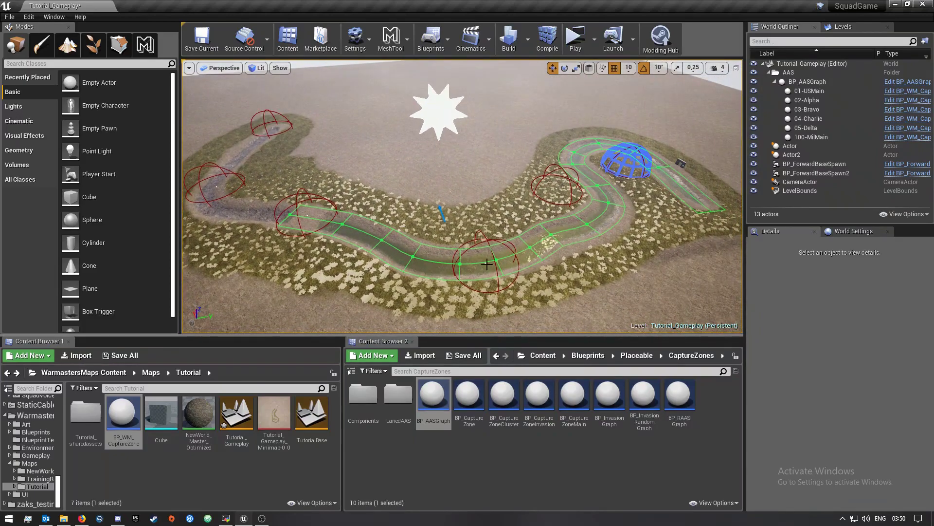
key("s")
right_click_drag(513, 204, 504, 231)
key("w")
key("w")
key("s")
key("a")
key("s")
right_click_drag(609, 99, 655, 90)
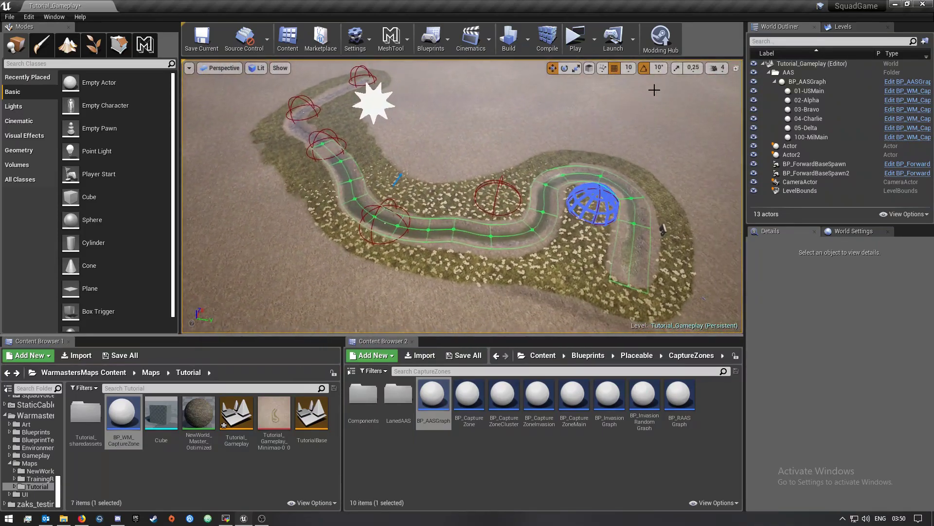
left_click(809, 82)
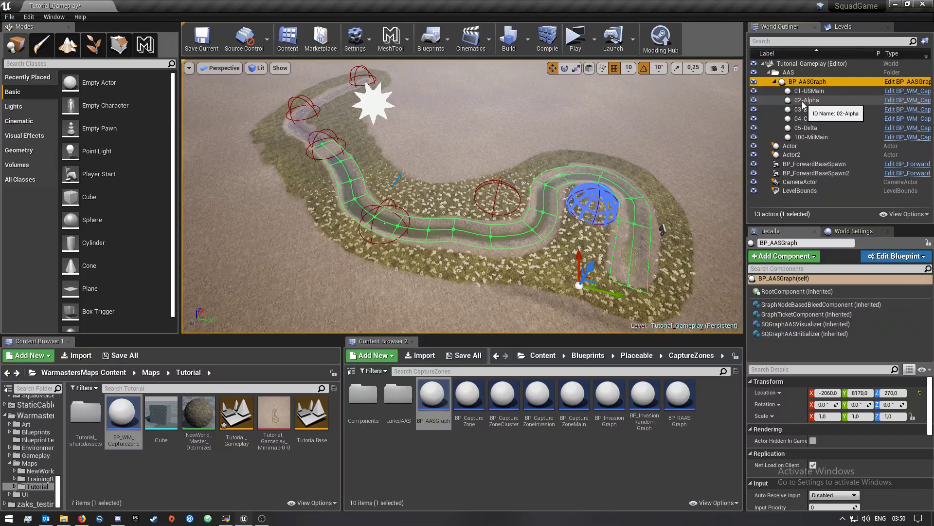
Step: Select BP_AASGraph's SQGraphAASInitializer component and review the node pairs in its Design Outgoing Links array
left_click(827, 100)
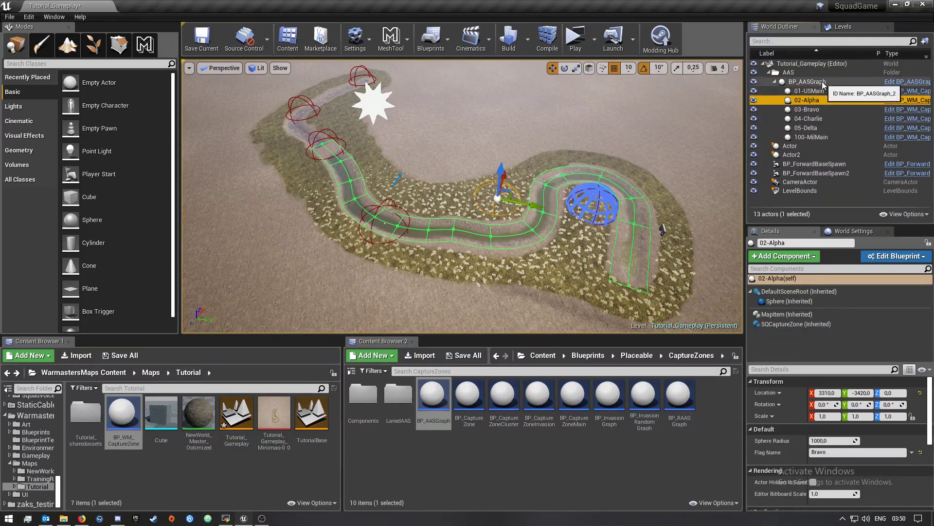
left_click(823, 83)
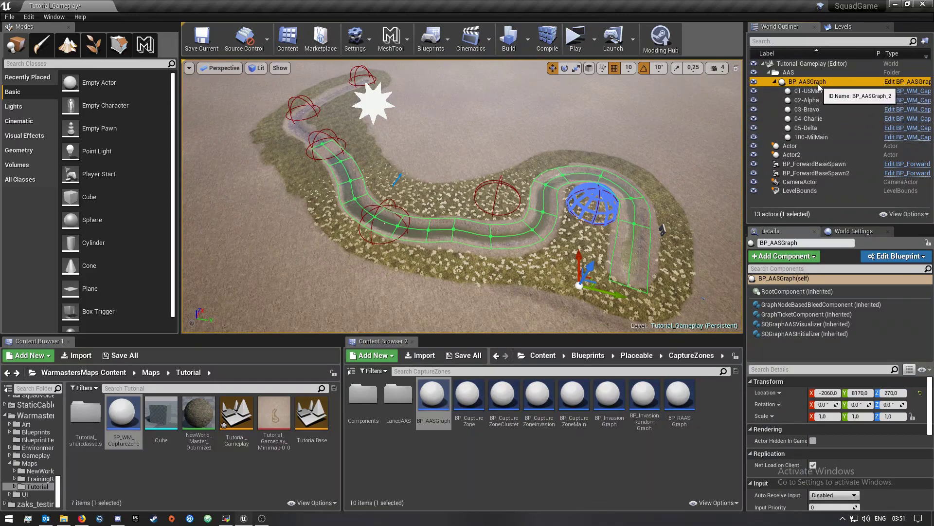
left_click(806, 334)
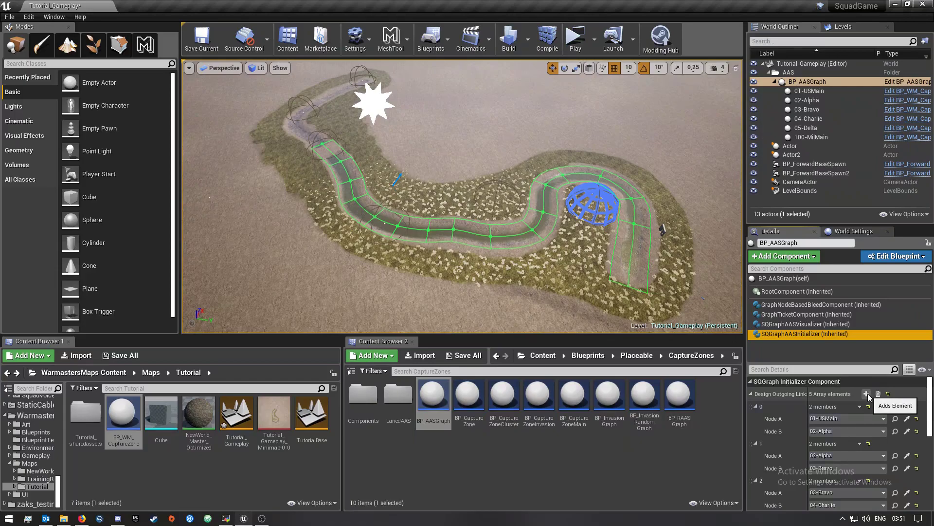
scroll(833, 466, "down", 1)
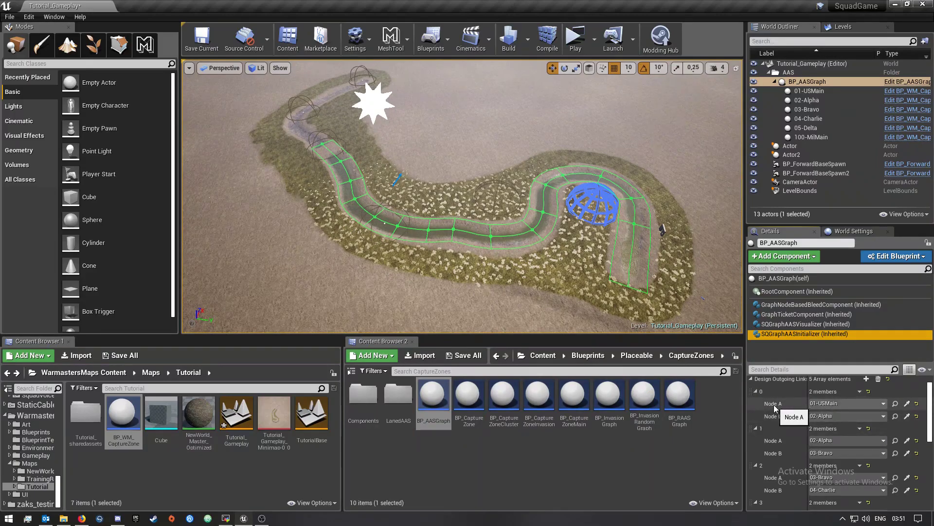
scroll(797, 426, "down", 2)
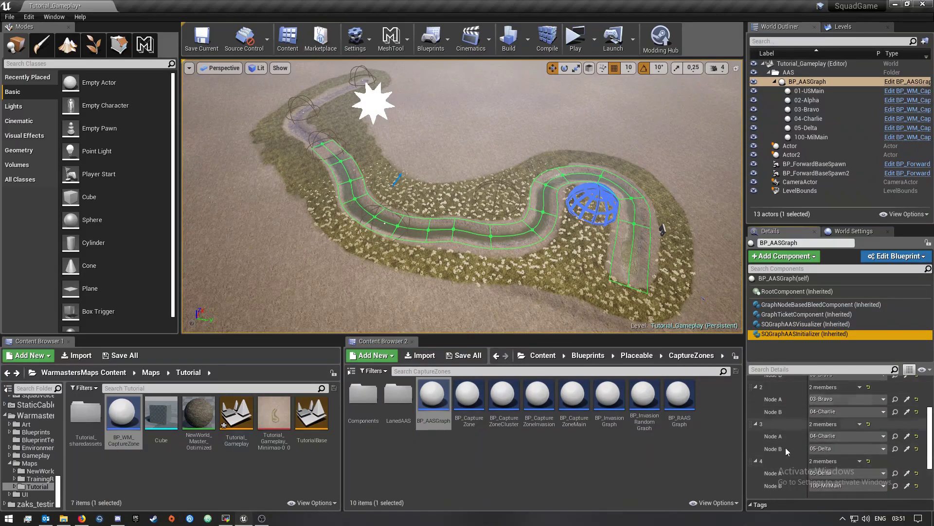
scroll(797, 461, "up", 3)
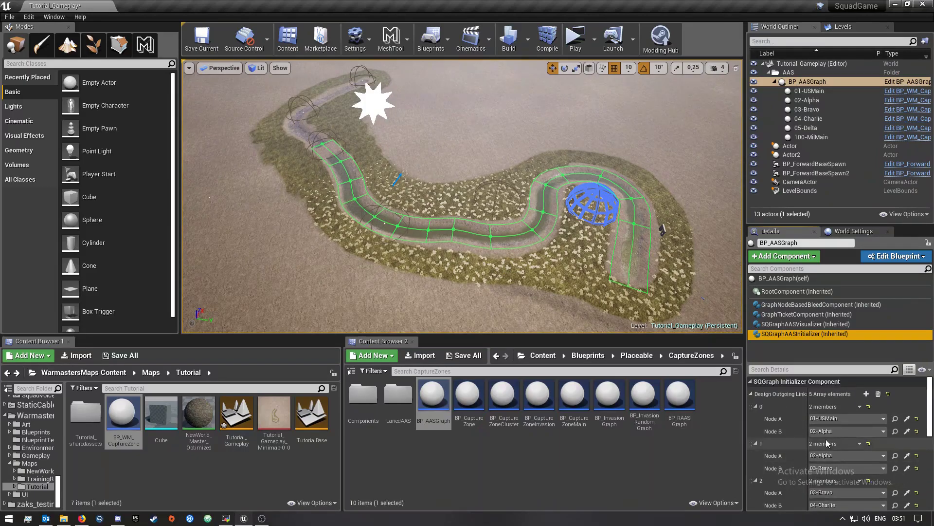
Step: Inspect the actor choices for Node A of link 0 and trace the Node A to Node B chain from 01-USMain to 100-MilMain
left_click(858, 422)
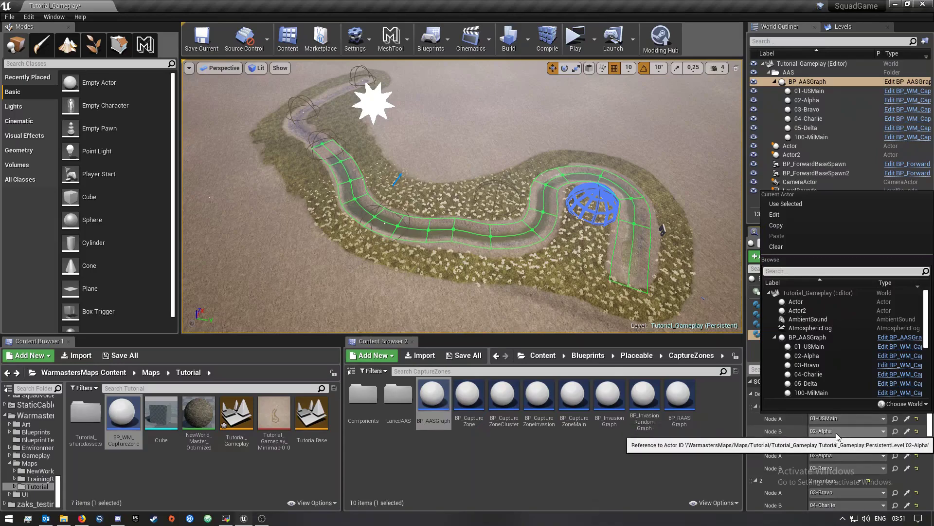
left_click(788, 434)
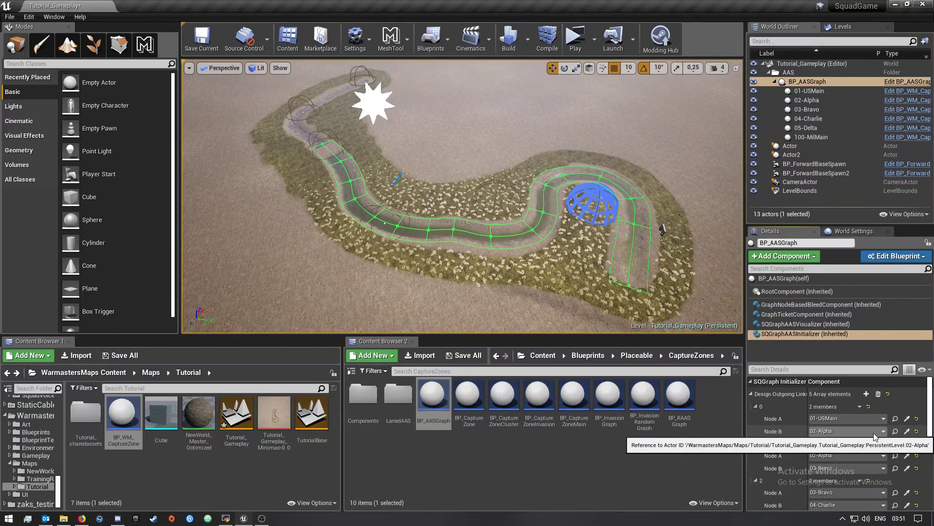
scroll(835, 474, "down", 2)
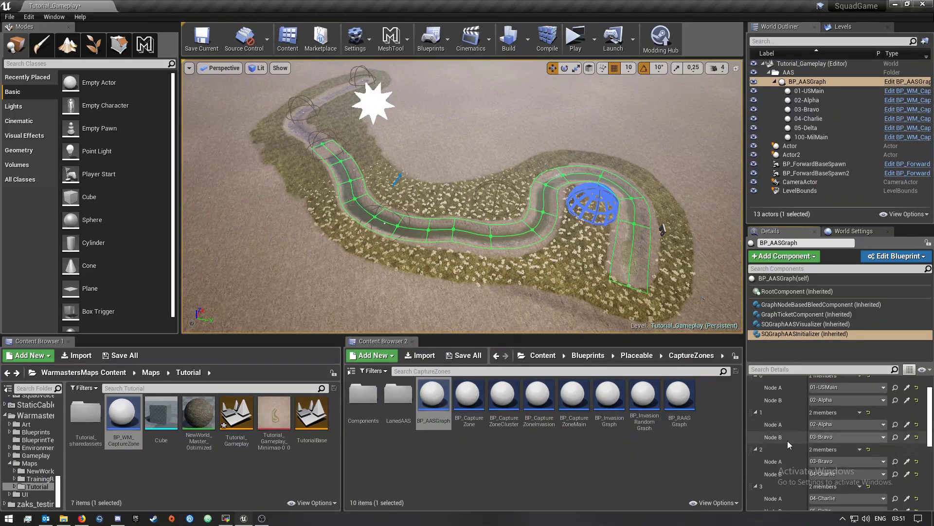
scroll(845, 447, "down", 1)
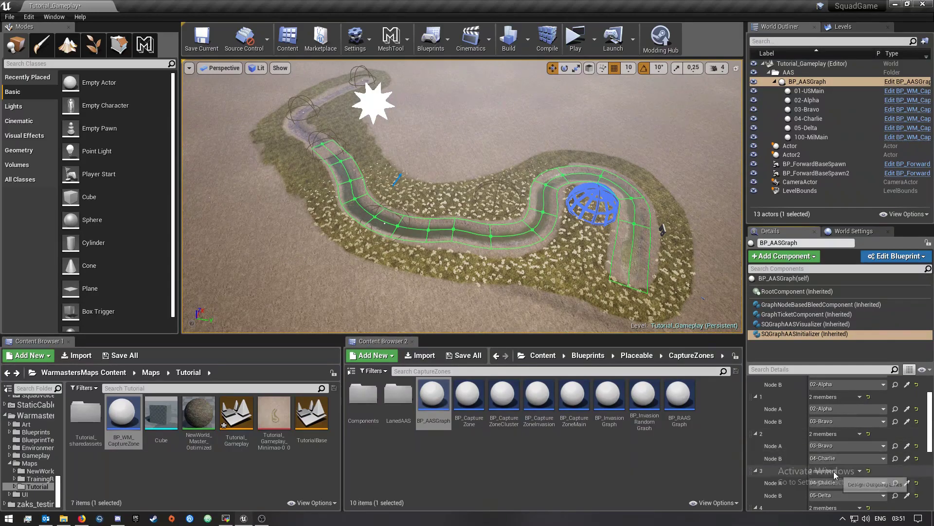
scroll(840, 471, "down", 2)
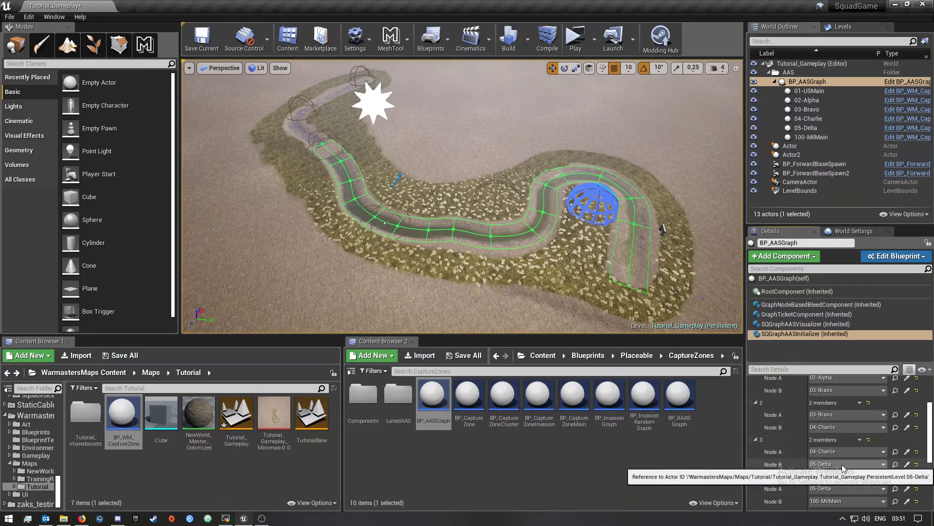
scroll(842, 464, "down", 2)
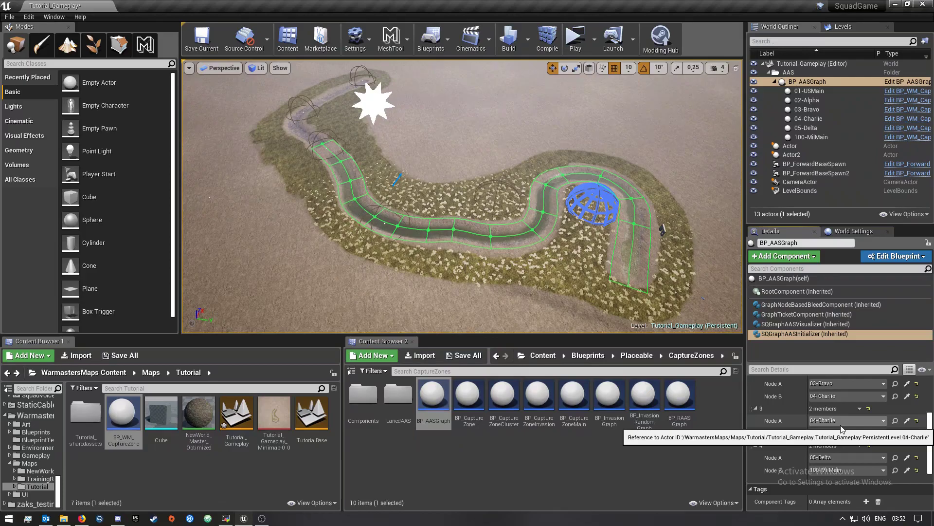
scroll(840, 436, "up", 7)
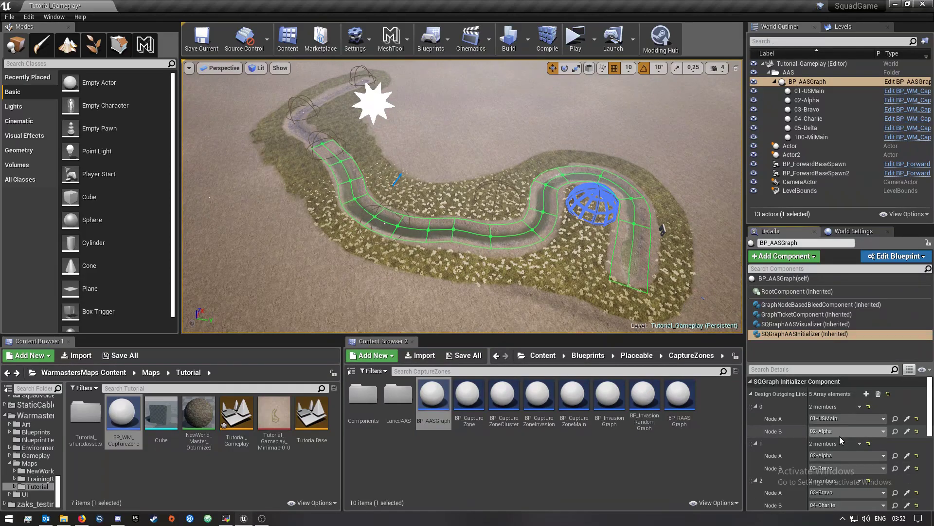
scroll(839, 436, "down", 8)
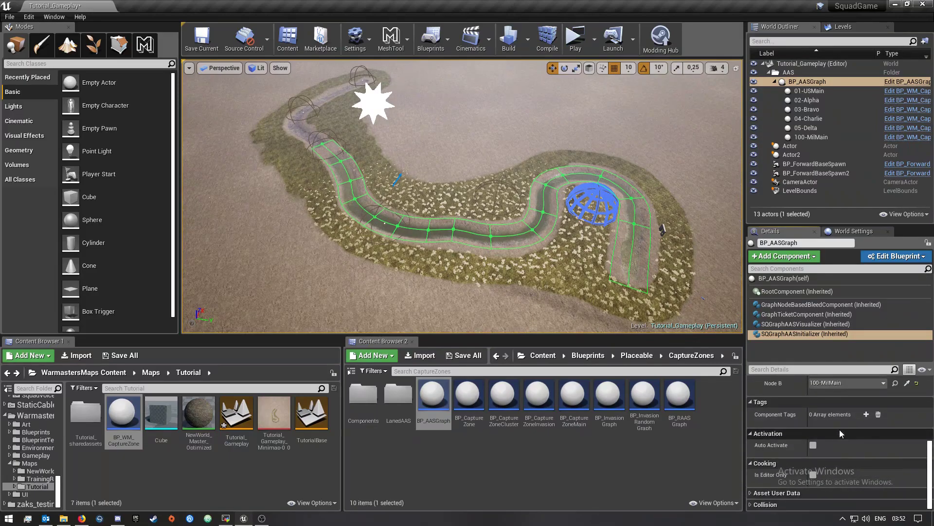
Step: Update the design links in the SQGraphAASVisualizer component and inspect the link line drawn between the capture zones
left_click(779, 324)
scroll(856, 468, "up", 2)
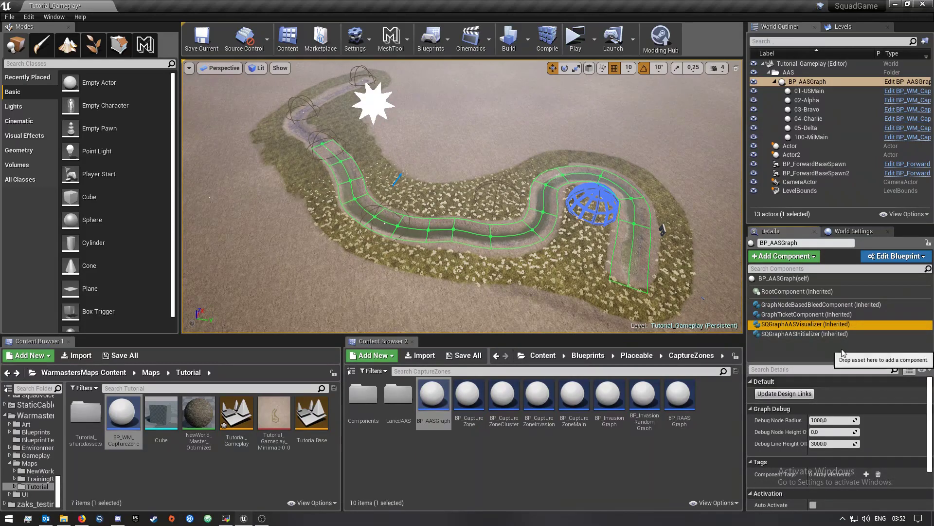
left_click(771, 395)
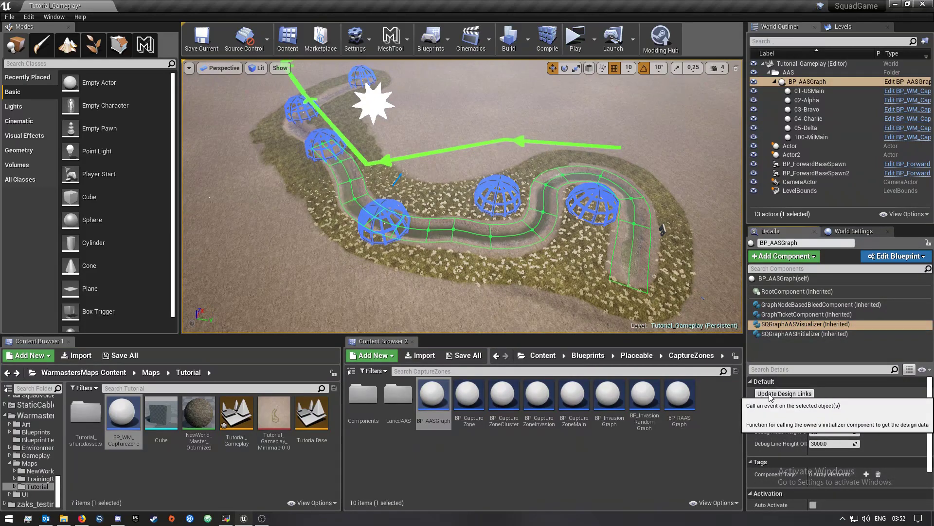
right_click_drag(720, 312, 568, 189)
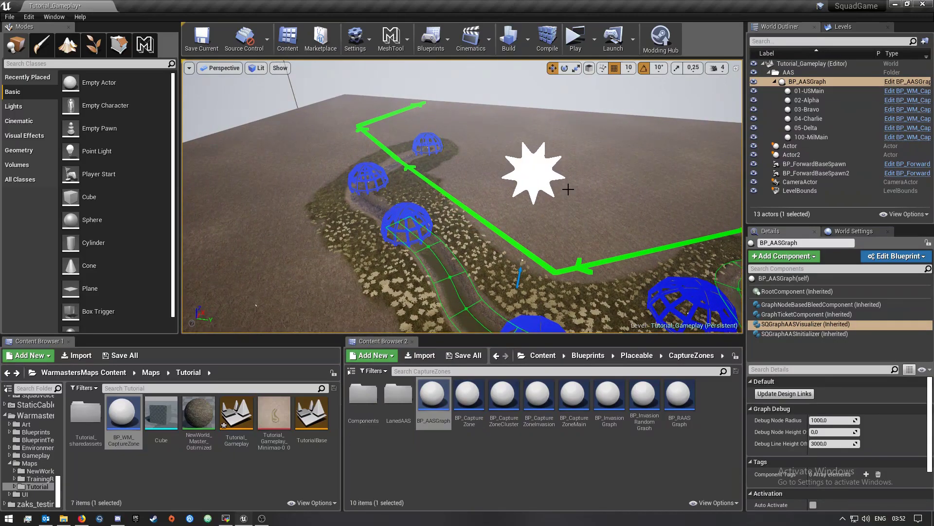
right_click_drag(624, 262, 519, 311)
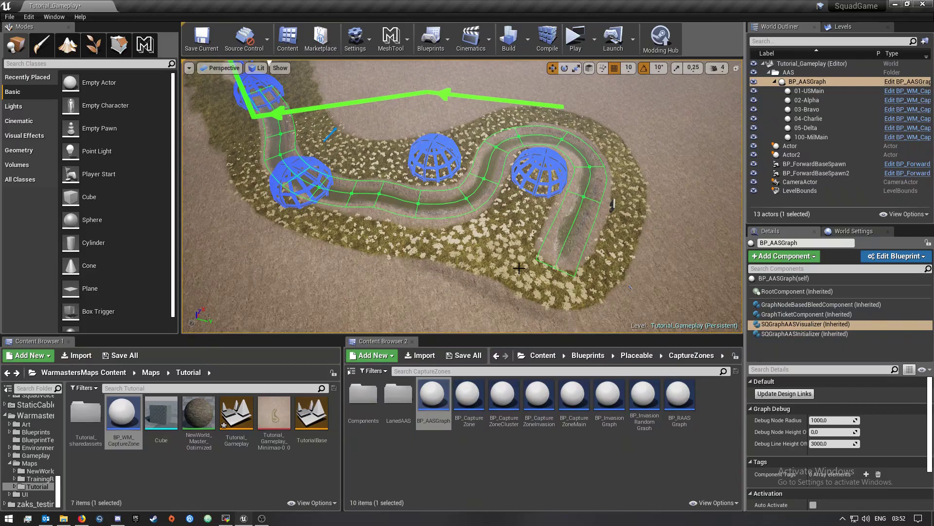
Step: Check the level's GameMode Override in the World Settings and view the available game modes, leaving BP_GameMode_AAS selected
left_click(854, 231)
scroll(859, 329, "down", 1)
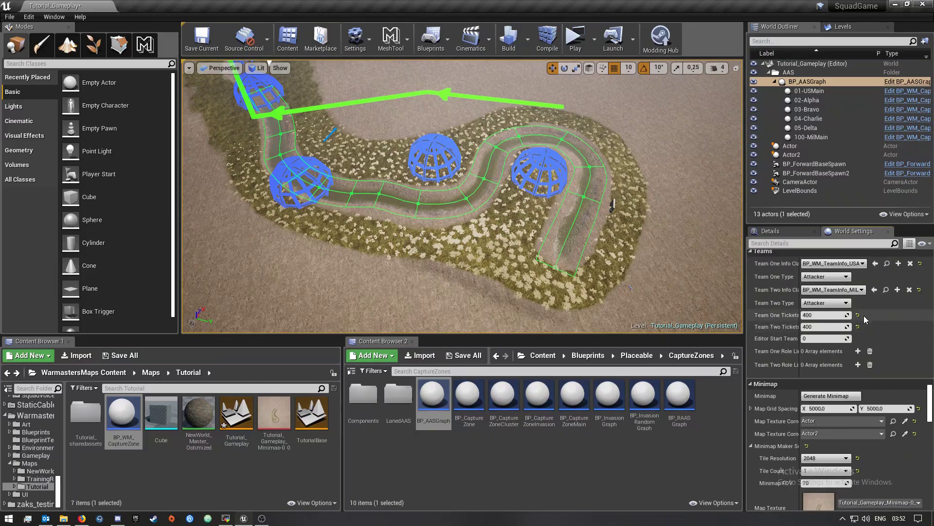
scroll(862, 343, "down", 5)
scroll(827, 350, "down", 4)
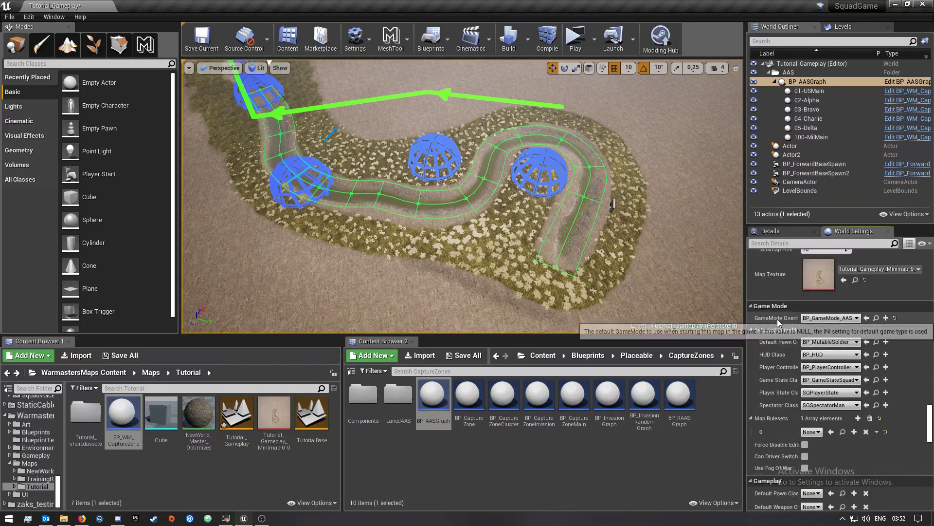
left_click(837, 319)
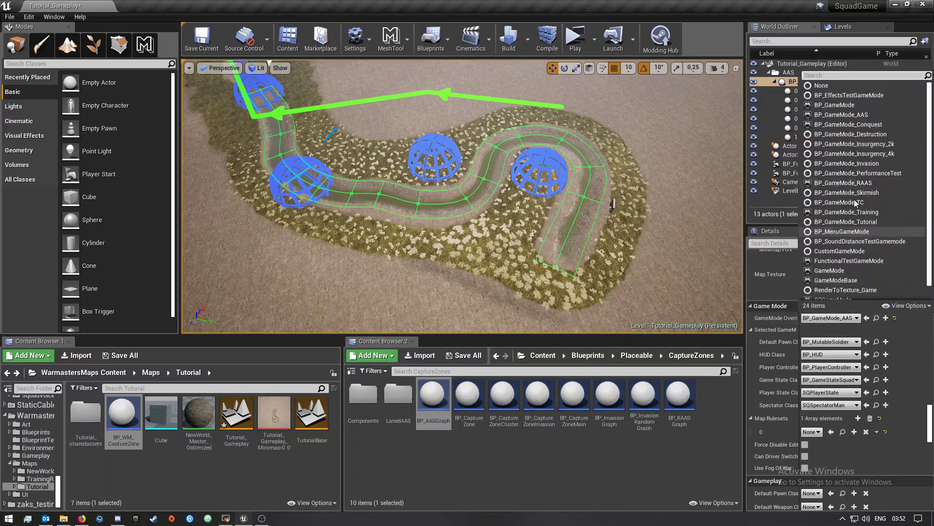
left_click(677, 474)
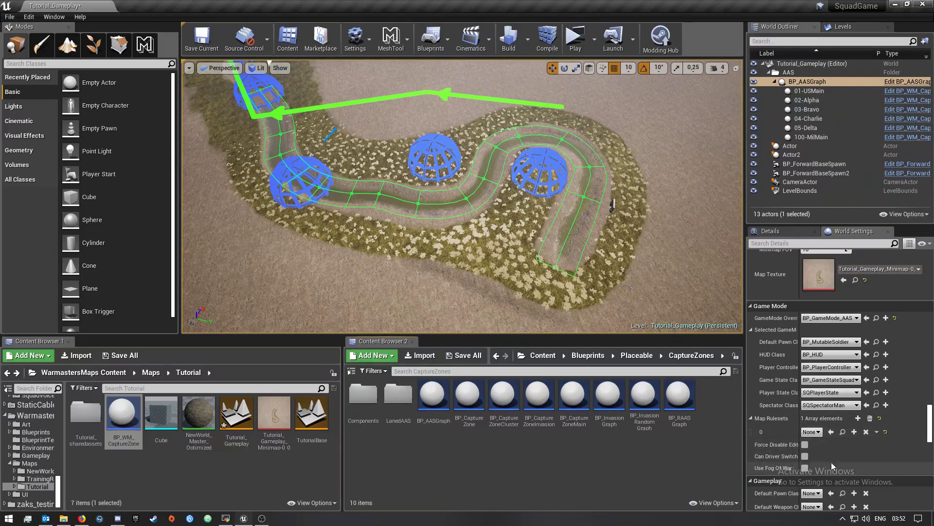
scroll(837, 467, "down", 2)
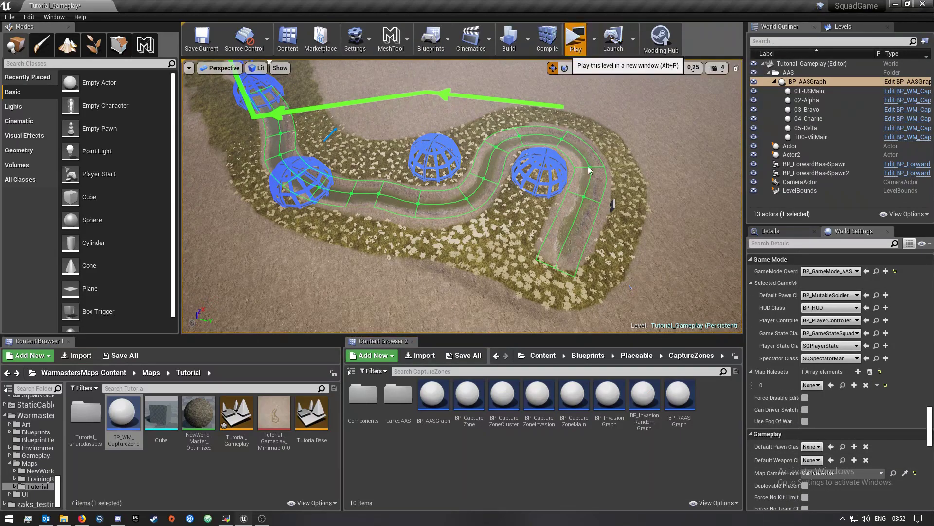
Step: Play the level as the United States Army, inspect the flag chain on the deployment map, and end the play session
left_click(576, 38)
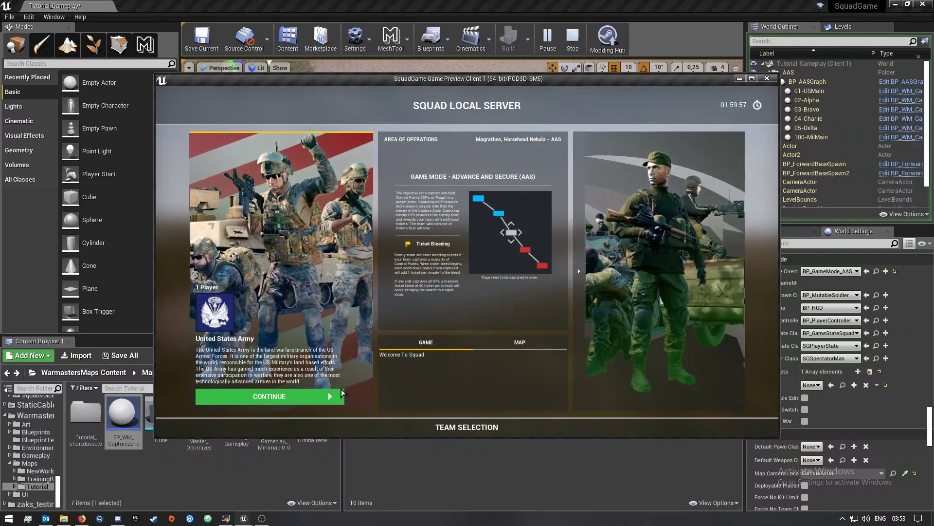
left_click(297, 402)
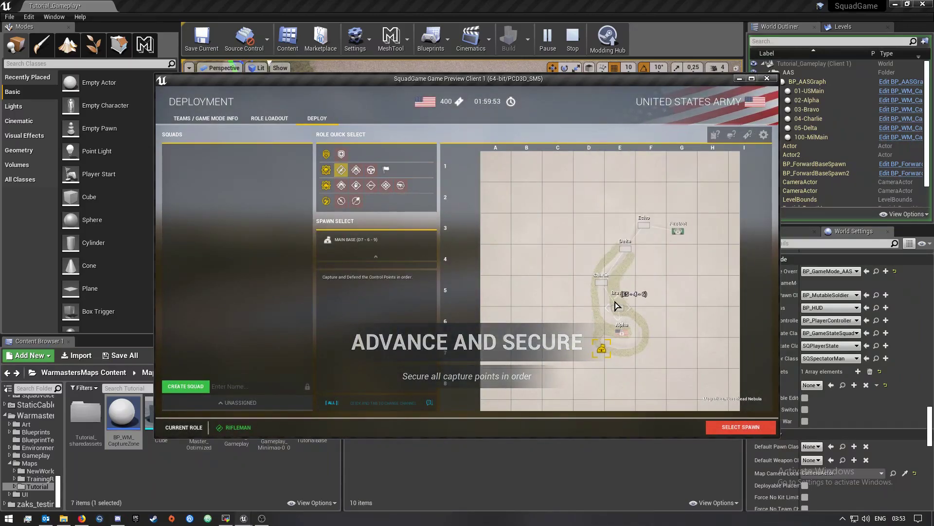
scroll(623, 340, "up", 3)
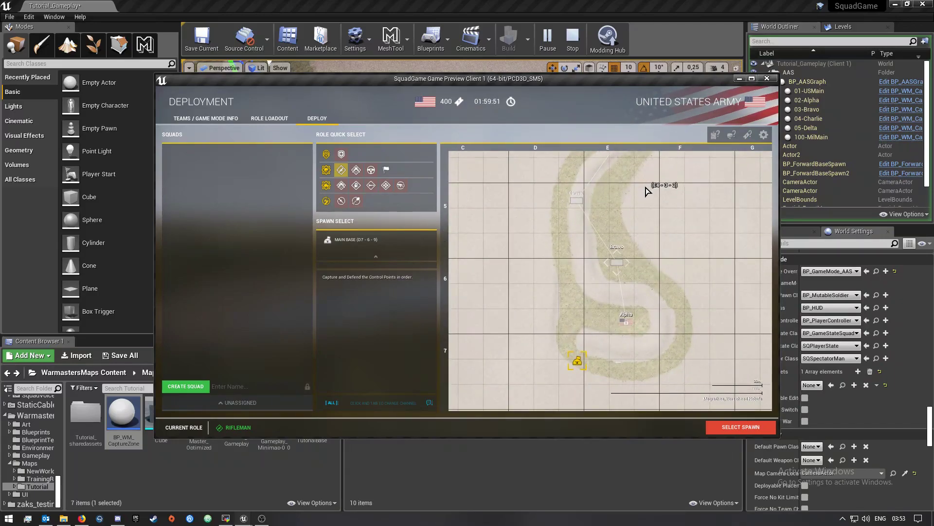
left_click_drag(650, 185, 595, 327)
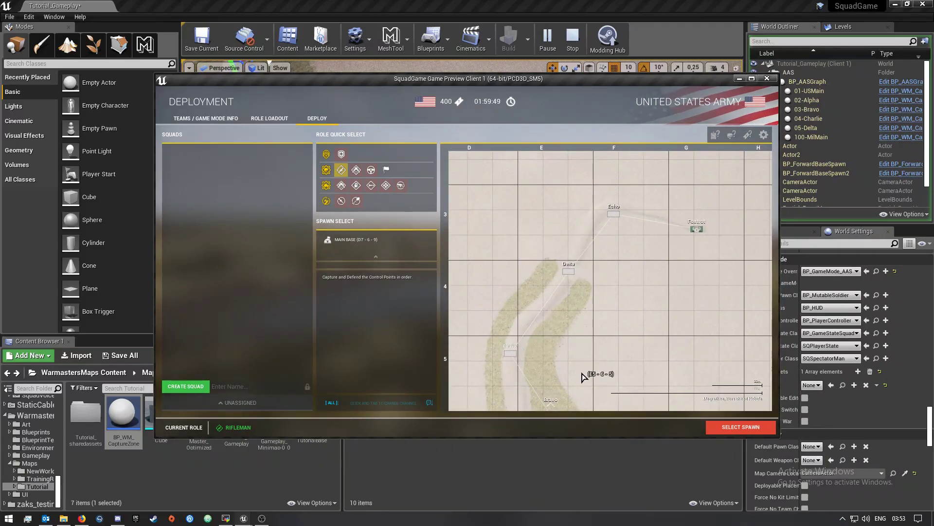
key("Escape")
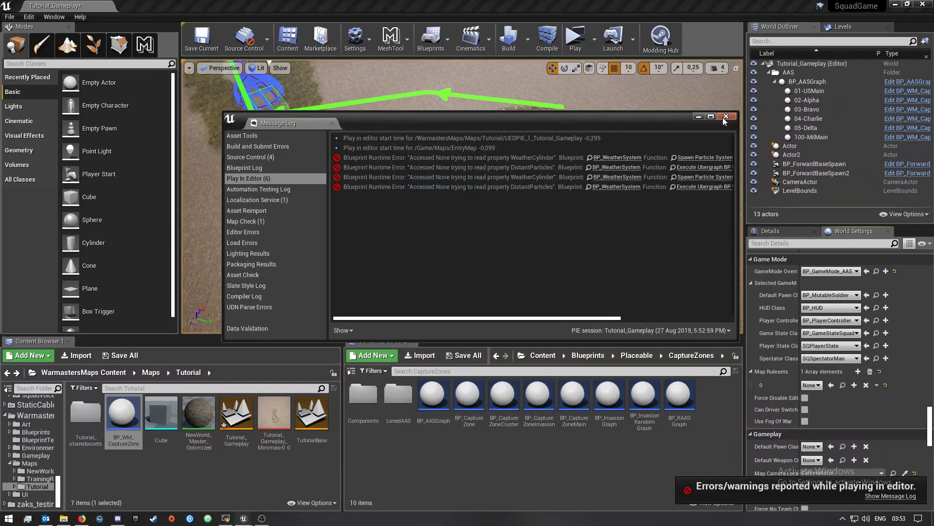
left_click(727, 116)
Step: Inspect the SQCaptureZone stats of 01-USMain and 100-MilMain, including Initial Team and Uncappable
right_click_drag(730, 148, 722, 98)
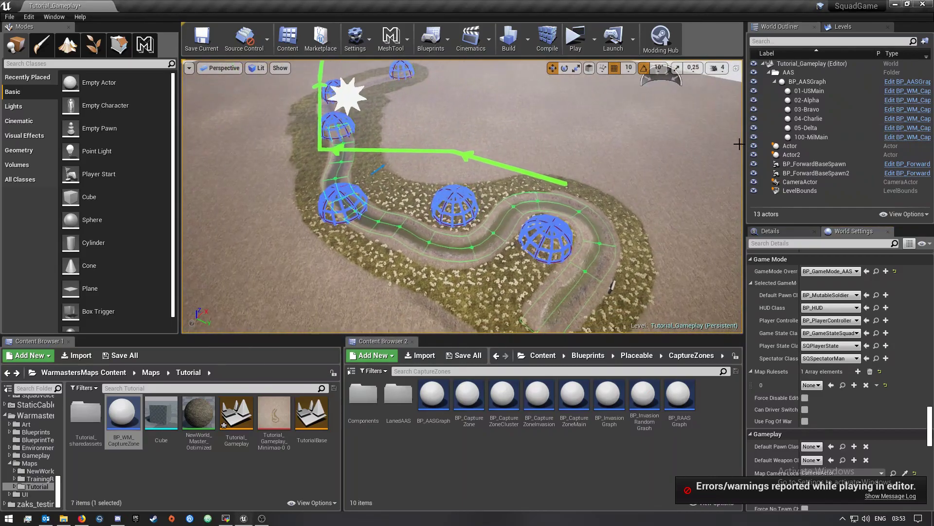
left_click(813, 91)
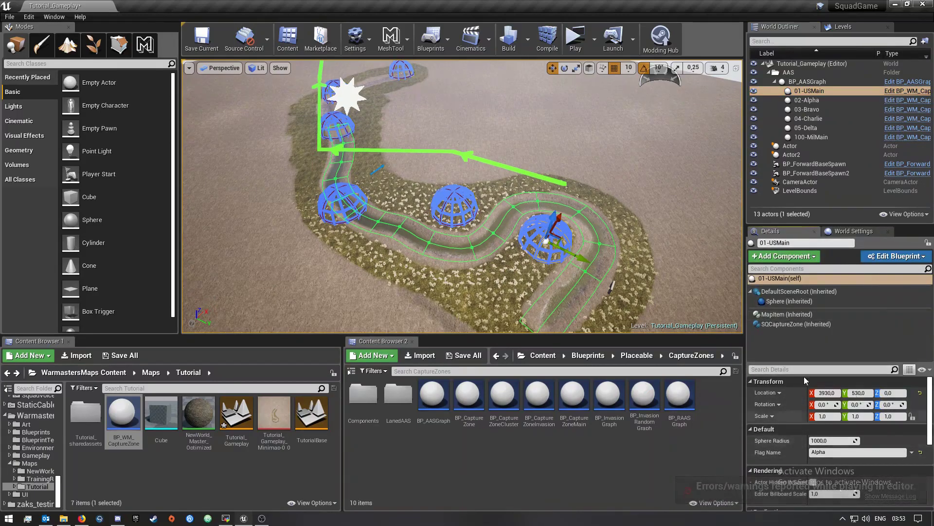
left_click(789, 324)
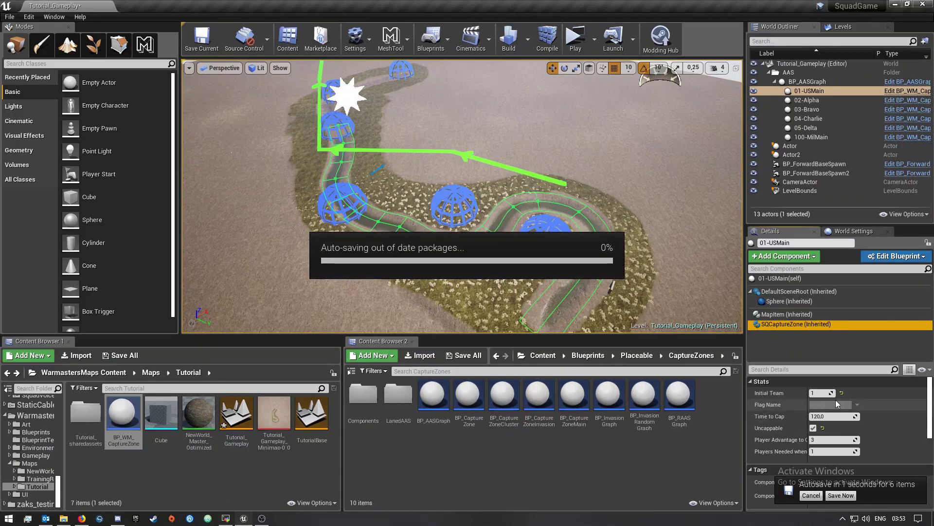
left_click(813, 136)
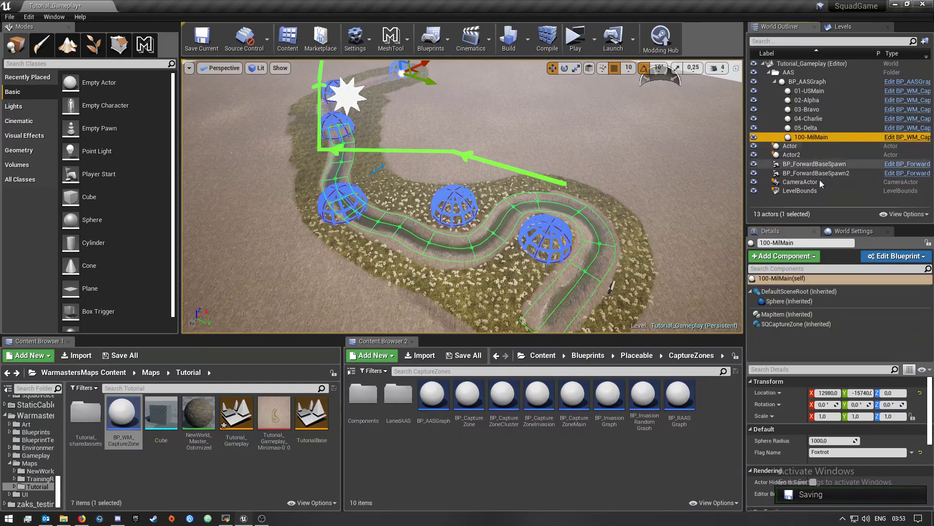
left_click(798, 324)
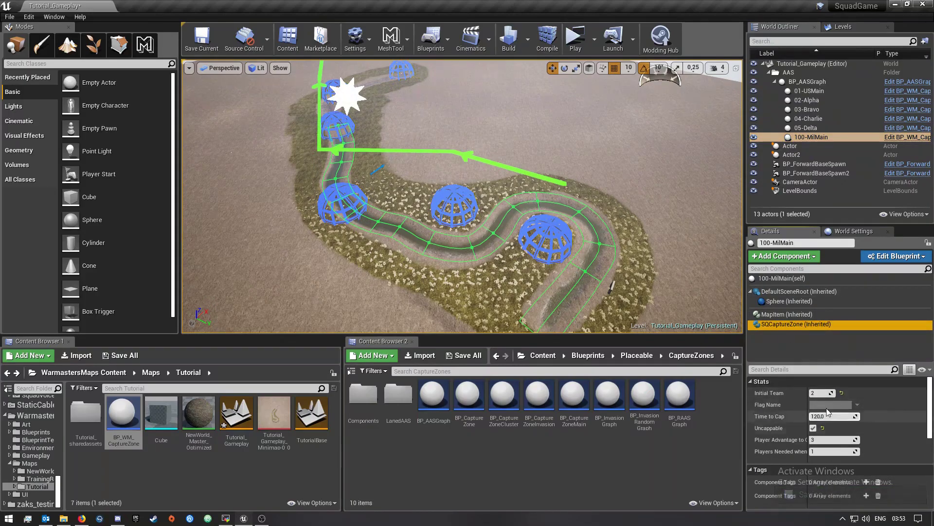
Step: Examine the linked capture zones and the connecting line along the whole path from both ends of the layout
key("w")
right_click_drag(482, 230, 455, 176)
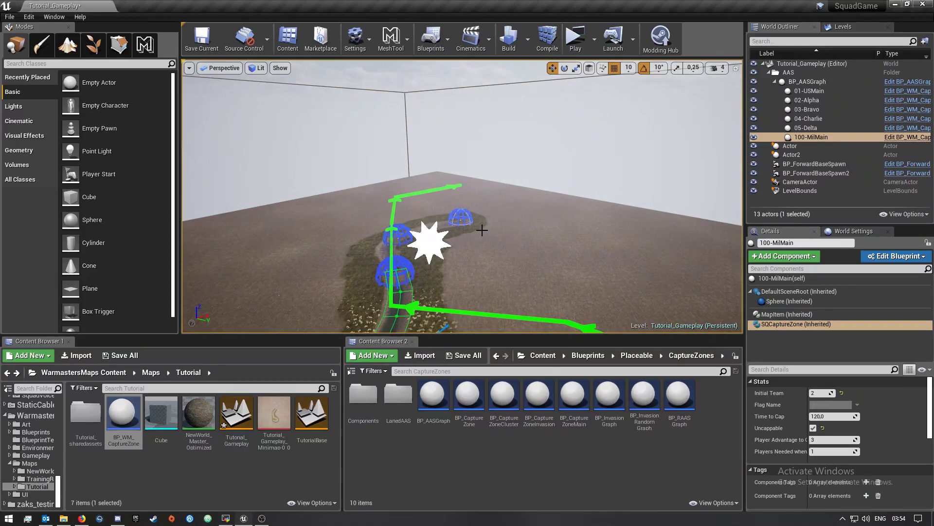
right_click_drag(379, 236, 712, 275)
key("s")
key("w")
key("s")
key("a")
mouse_move(462, 196)
right_mouse_down()
mouse_move(461, 208)
mouse_move(458, 179)
right_mouse_up()
key("s")
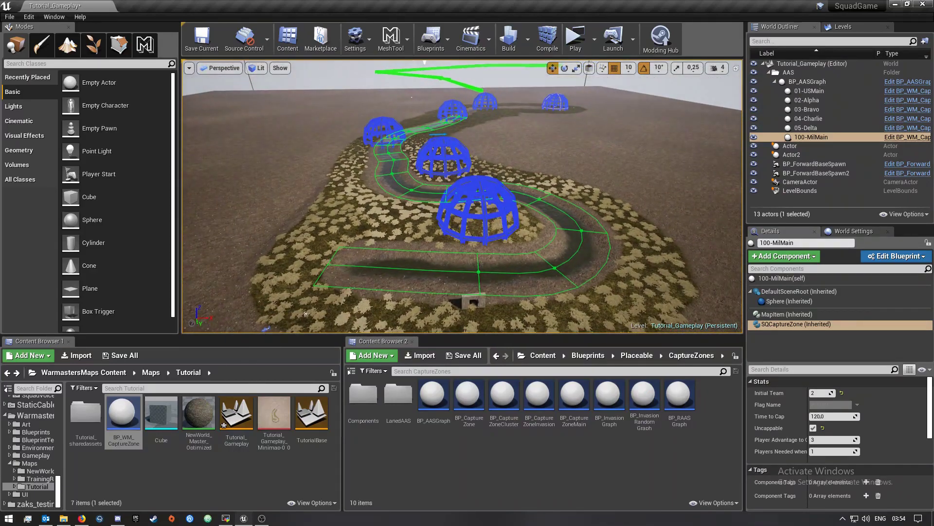